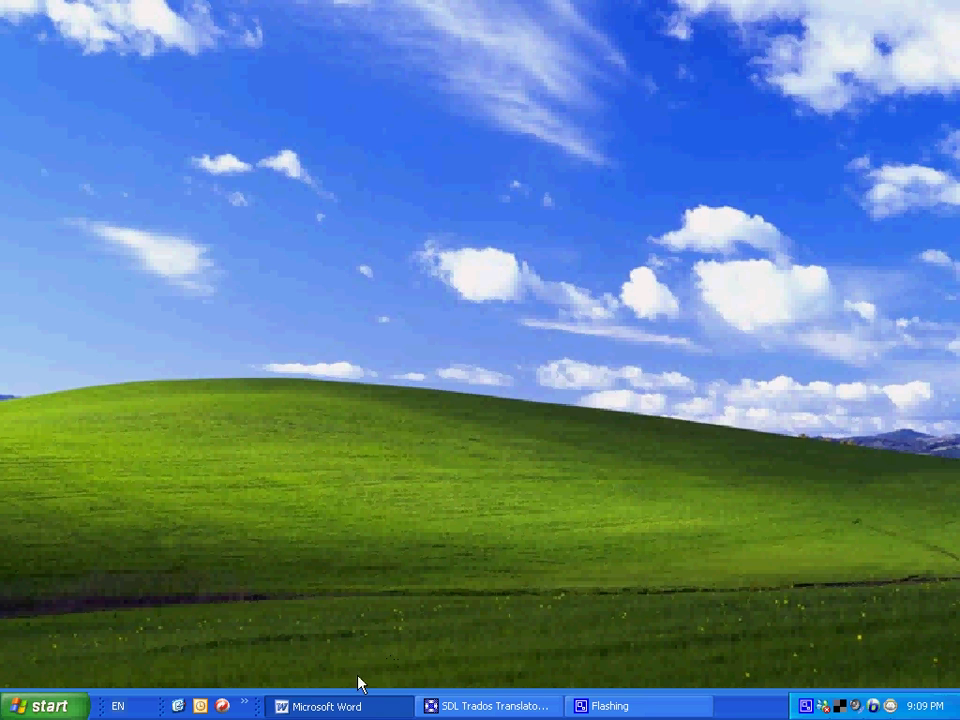
Restore the empty Microsoft Word window from the Windows XP taskbar.
left_click(340, 706)
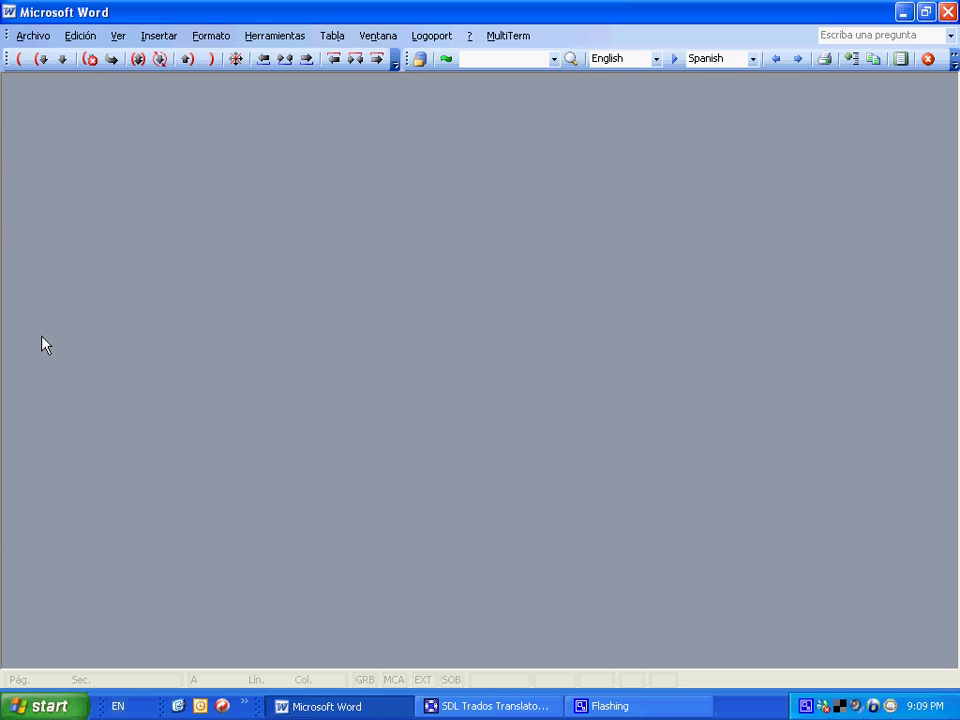
Open Imagery course.doc from the Archivo menu's recent files.
left_click(36, 37)
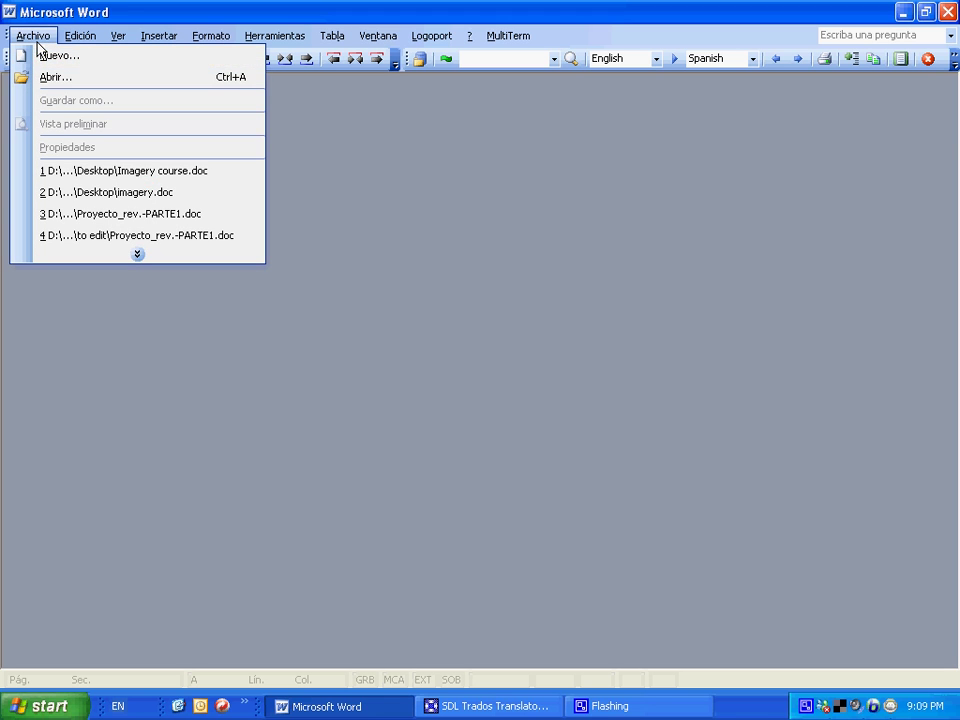
left_click(133, 176)
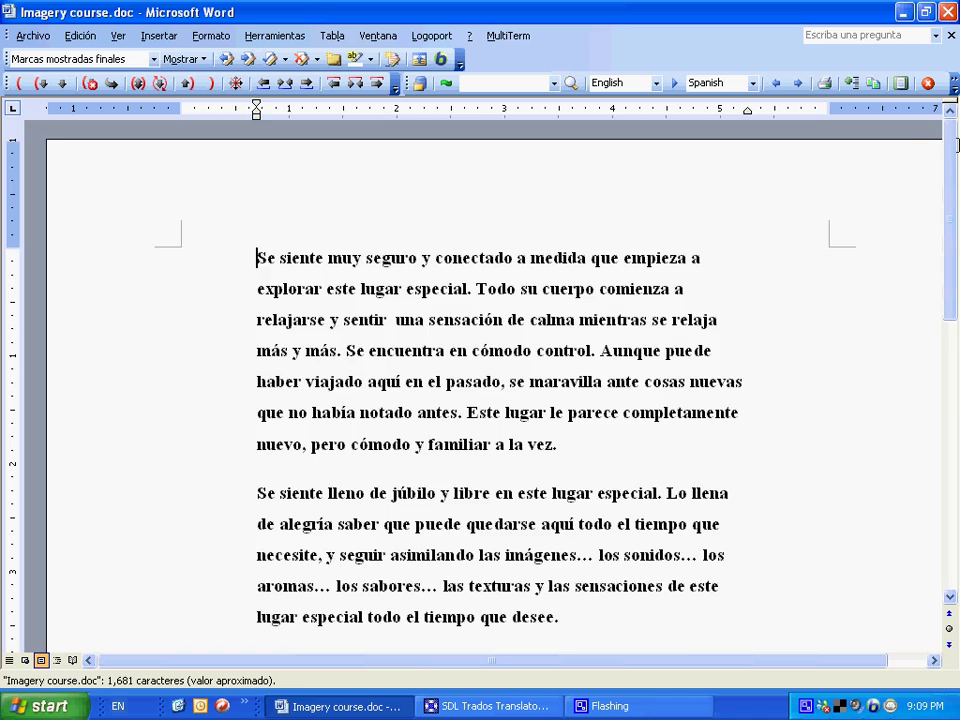
mouse_move(956, 145)
left_mouse_down()
mouse_move(954, 396)
mouse_move(958, 150)
left_mouse_up()
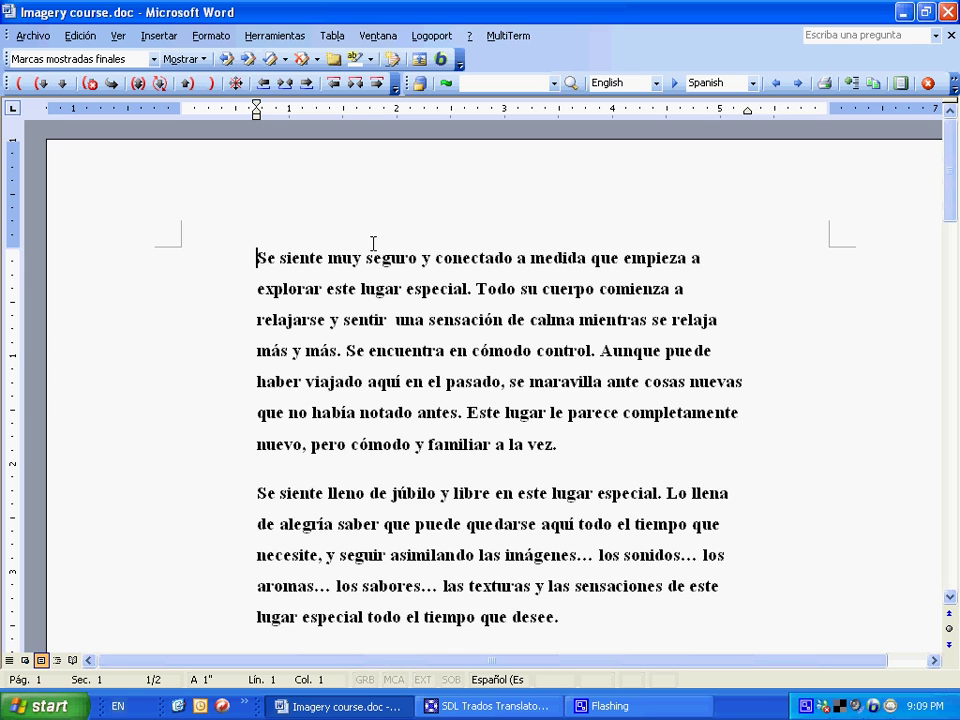
Open the medicalTM translation memory in Translator's Workbench from File's recent list.
left_click(474, 710)
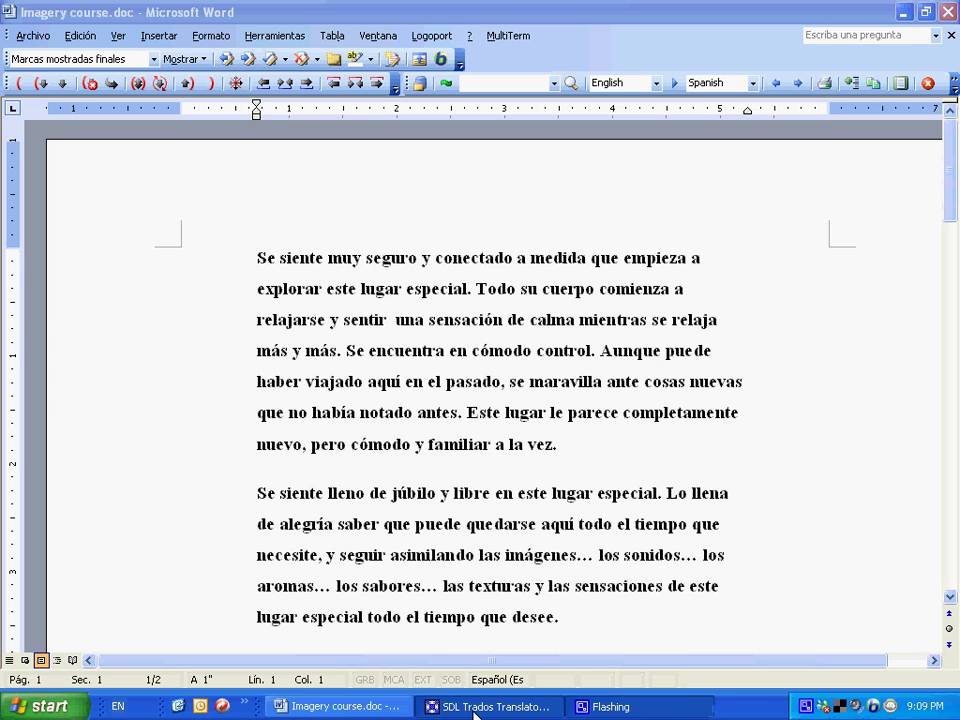
left_click(244, 362)
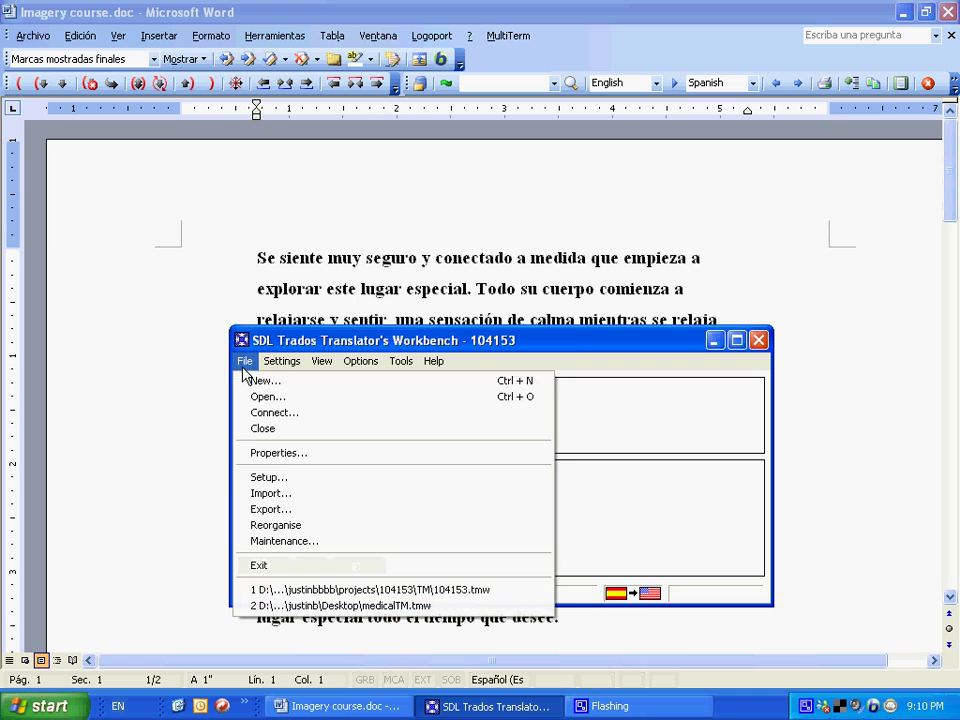
left_click(339, 606)
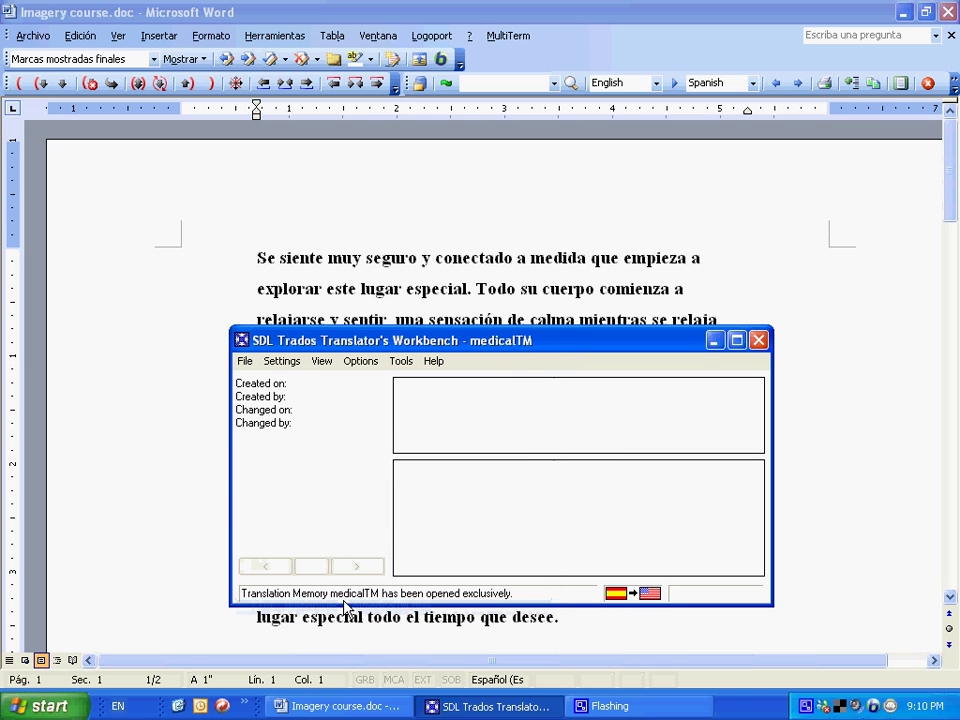
left_click_drag(514, 349, 457, 397)
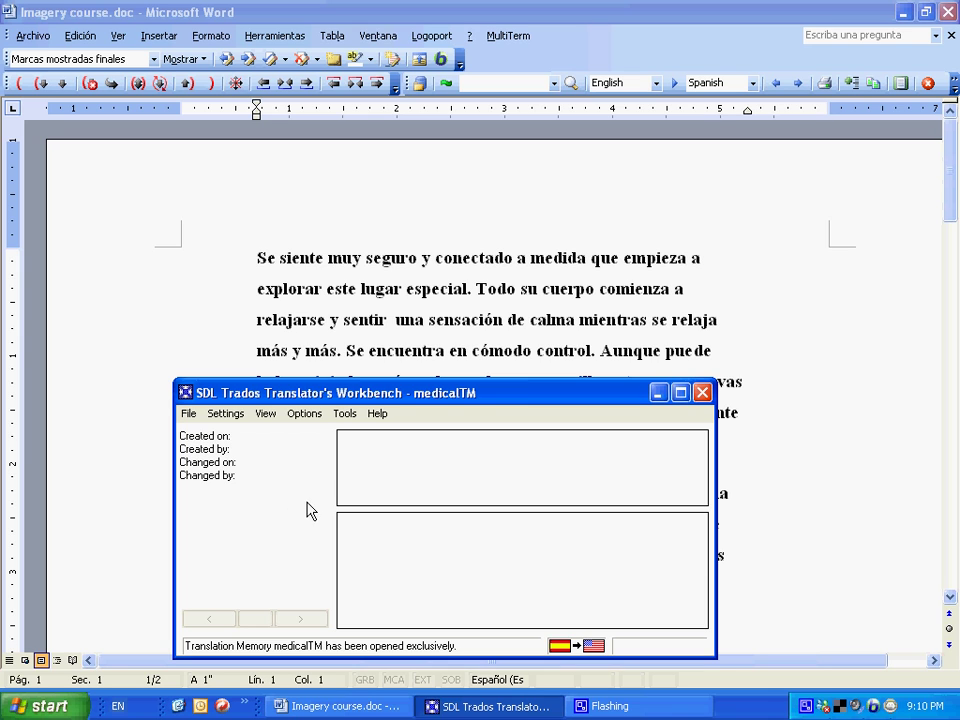
Turn on Term Recognition from the Workbench Options menu.
left_click(298, 418)
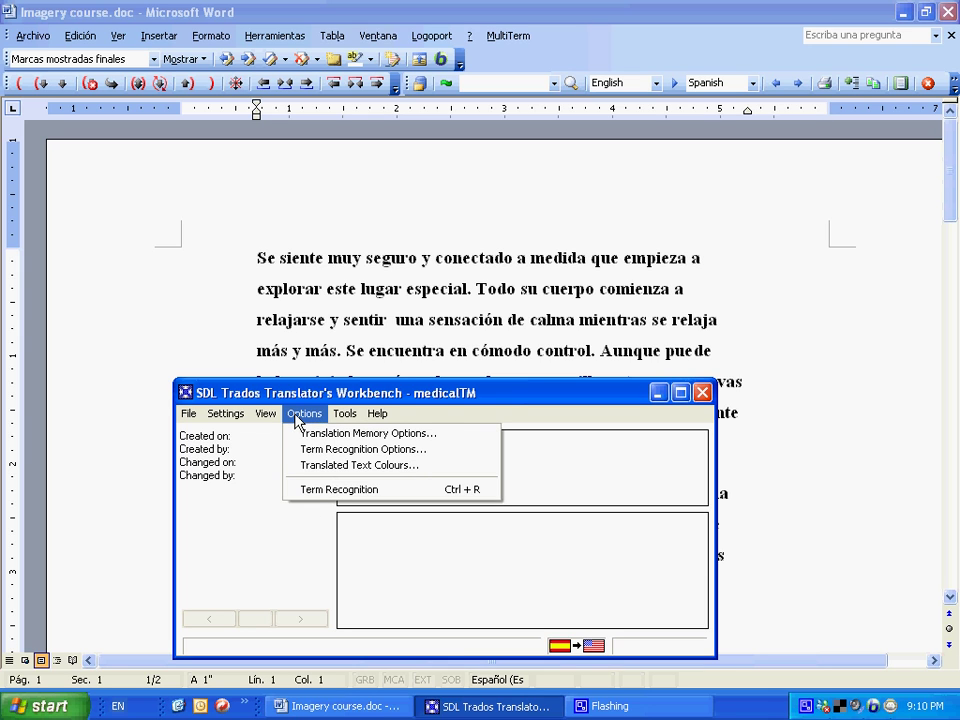
left_click(333, 490)
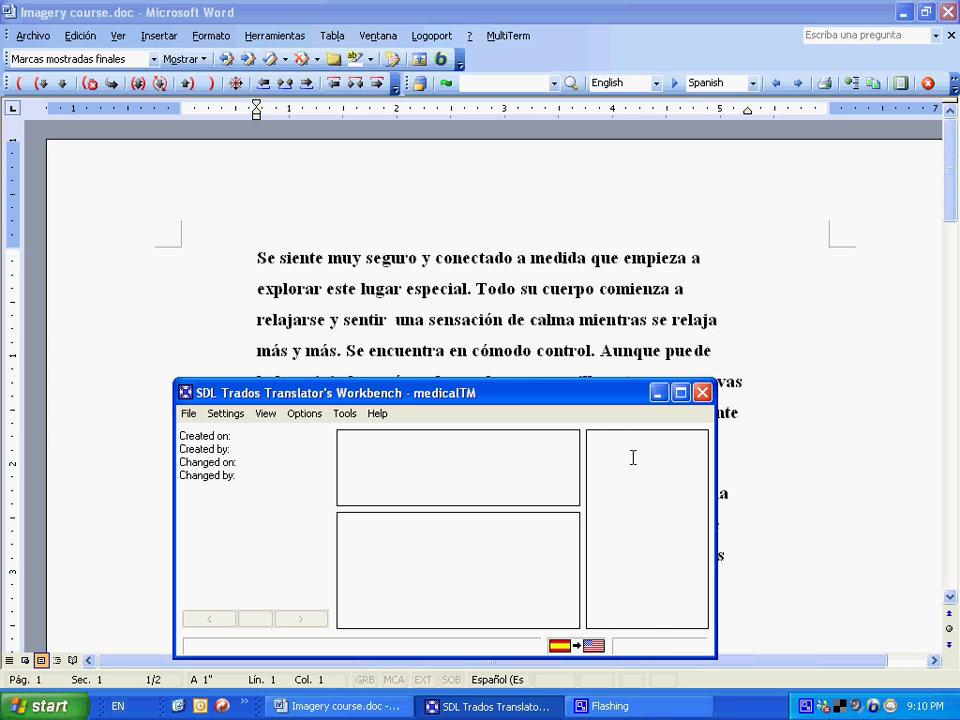
left_click(312, 414)
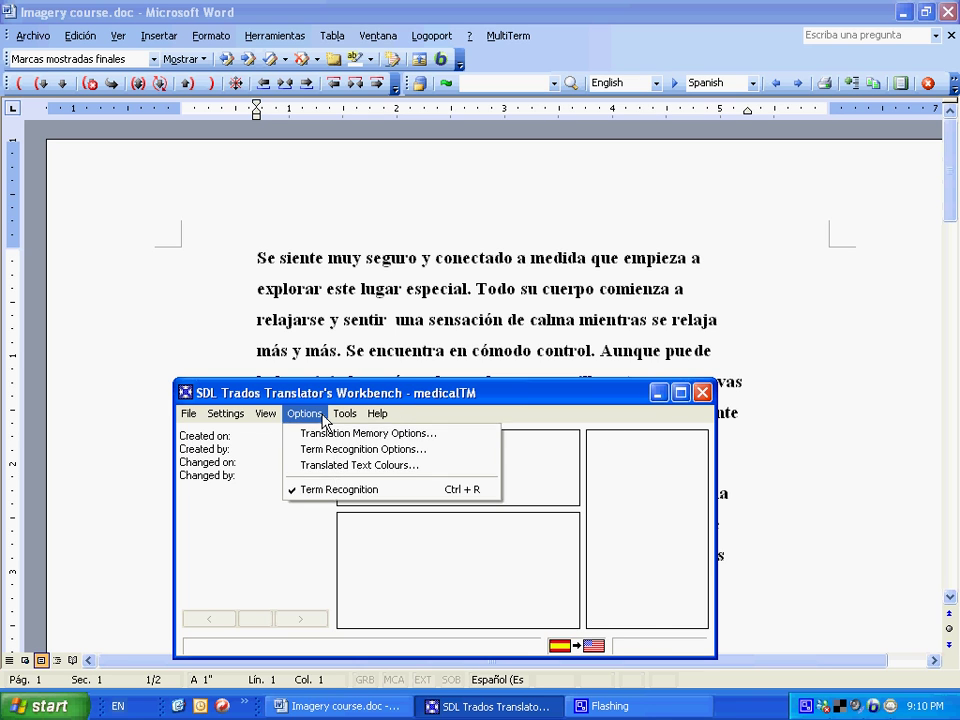
Replace legal telecom with medical 11-12 in Term Recognition Options, Español to English.
left_click(364, 449)
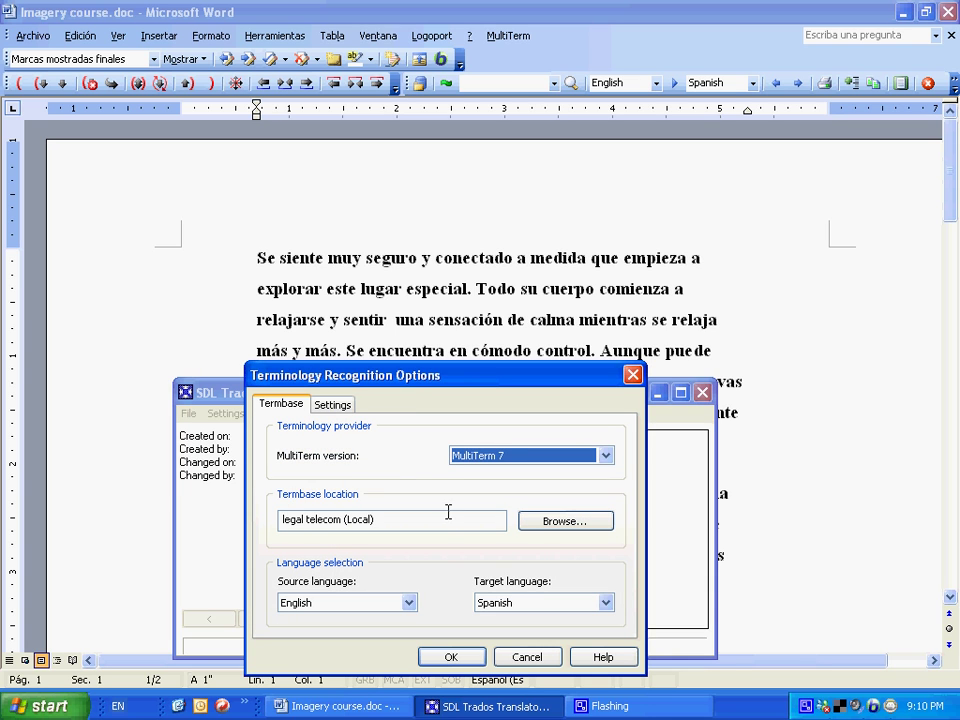
left_click(594, 522)
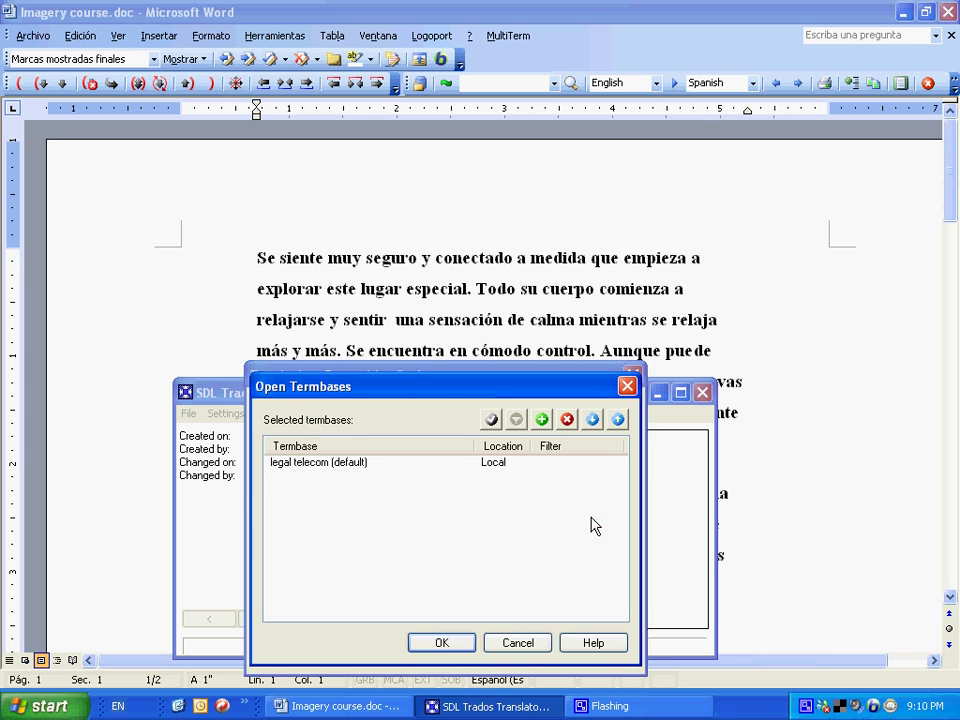
left_click(348, 464)
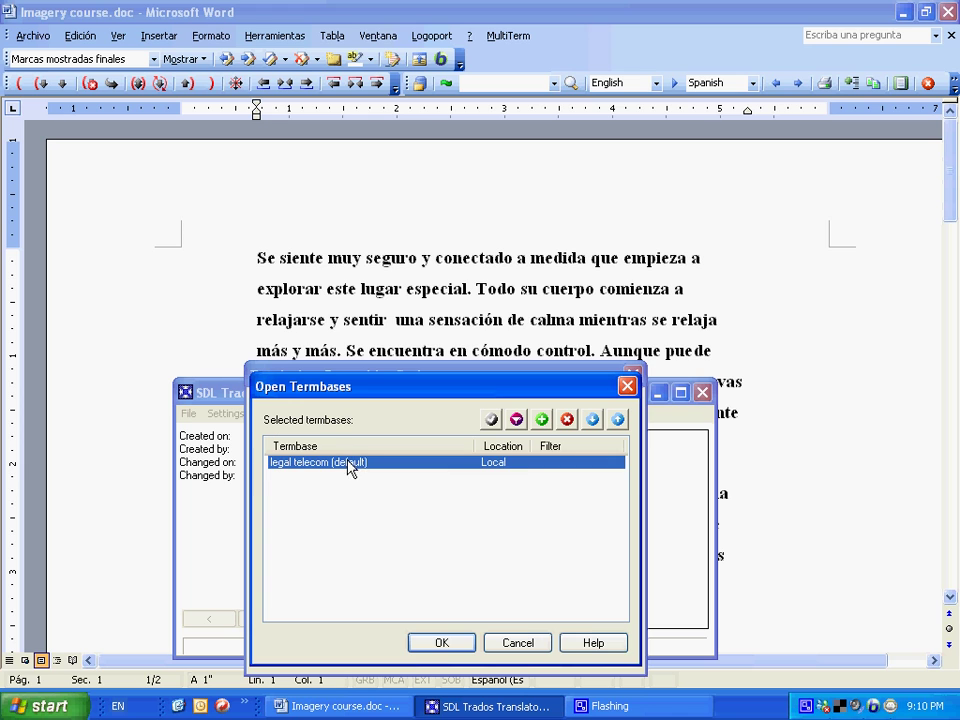
left_click(567, 420)
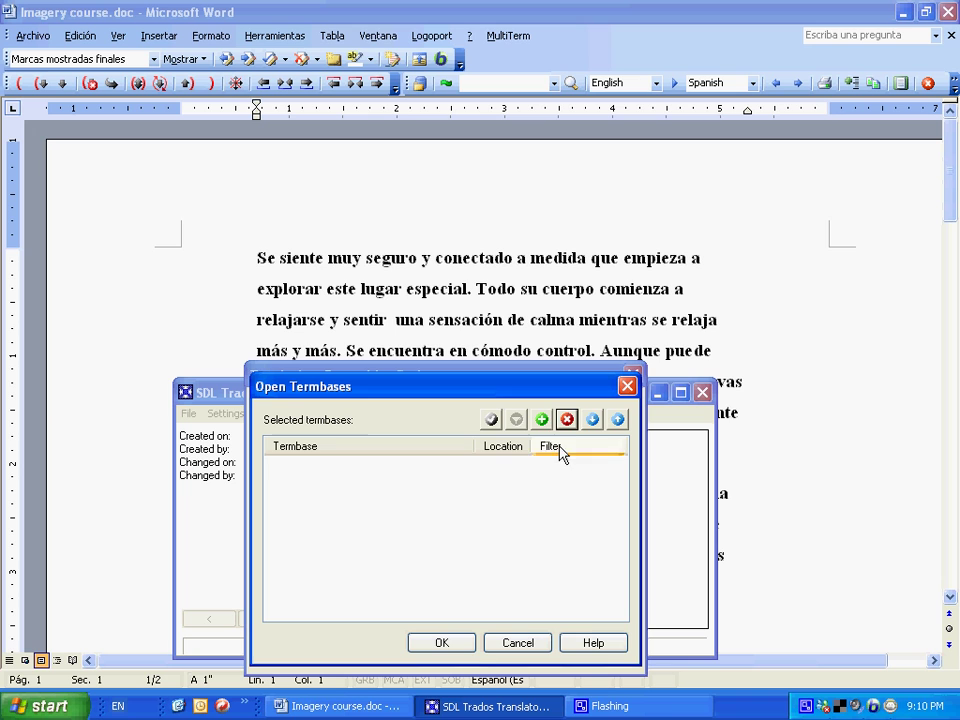
left_click(546, 421)
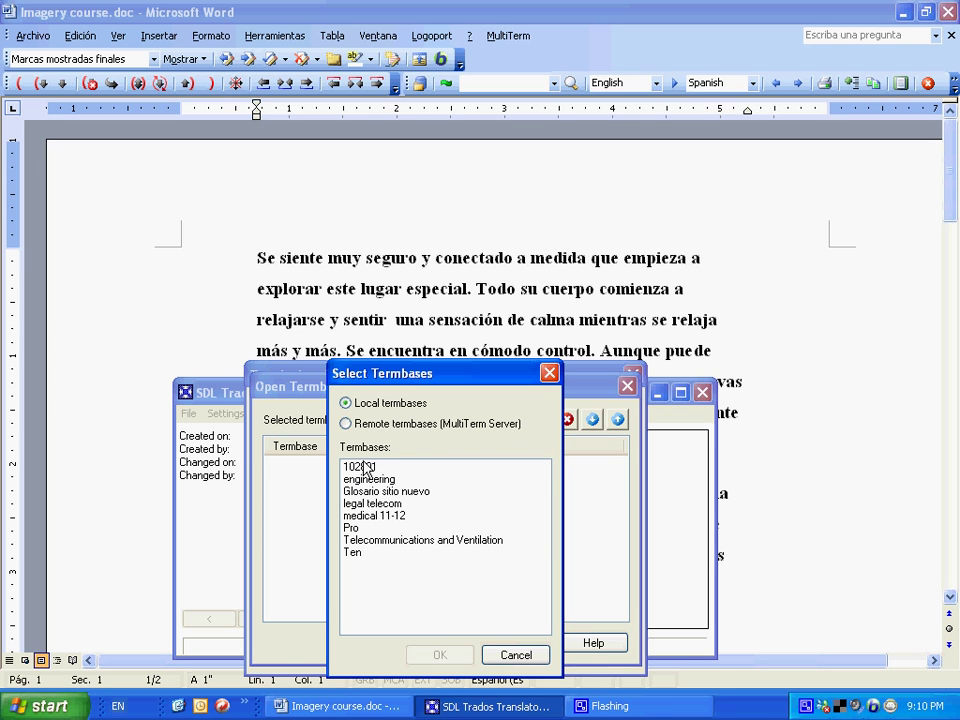
left_click(377, 517)
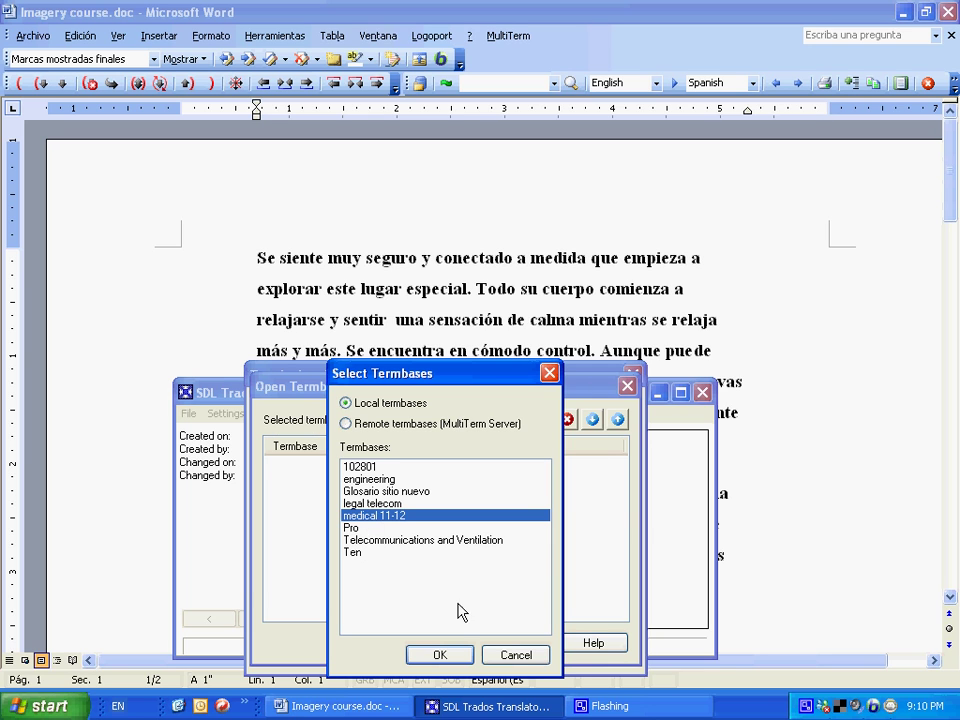
left_click(440, 655)
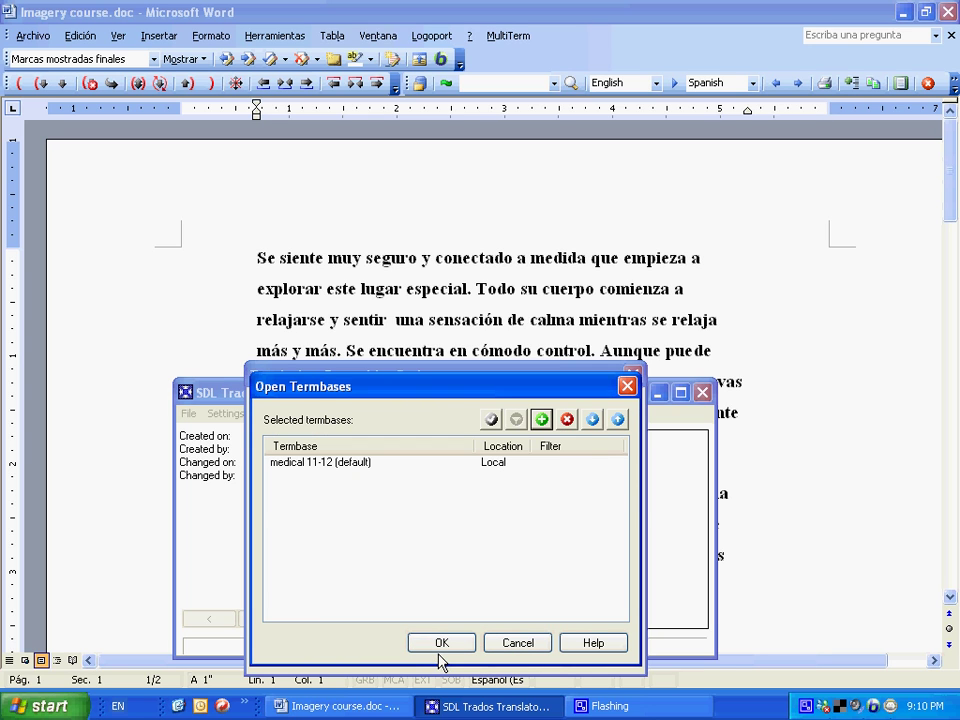
left_click(443, 642)
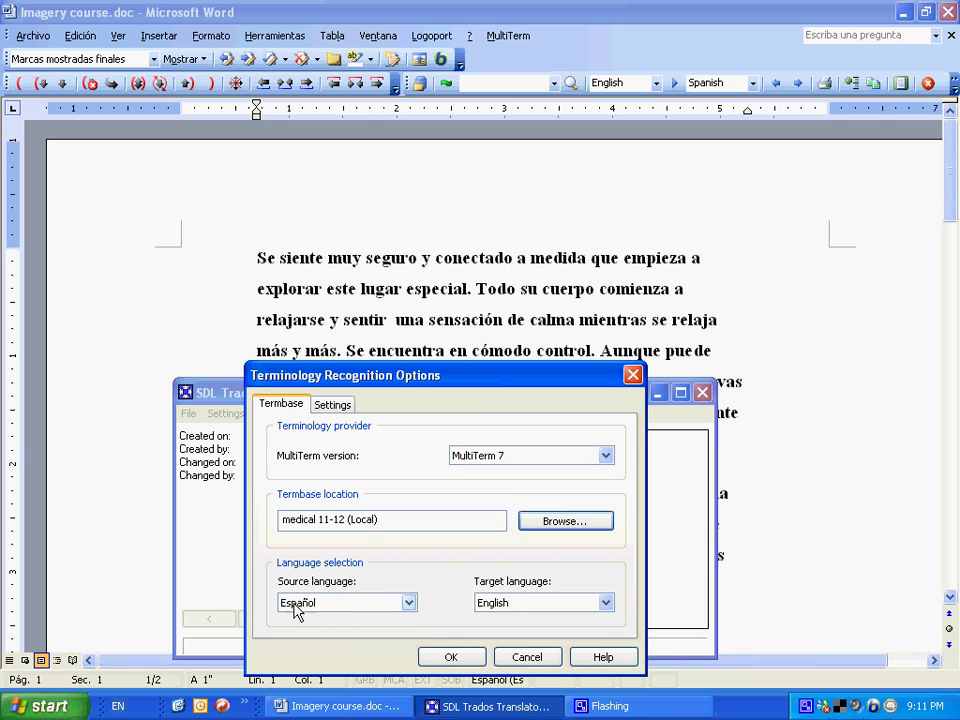
Apply the term recognition settings and return to the Word document.
left_click(452, 659)
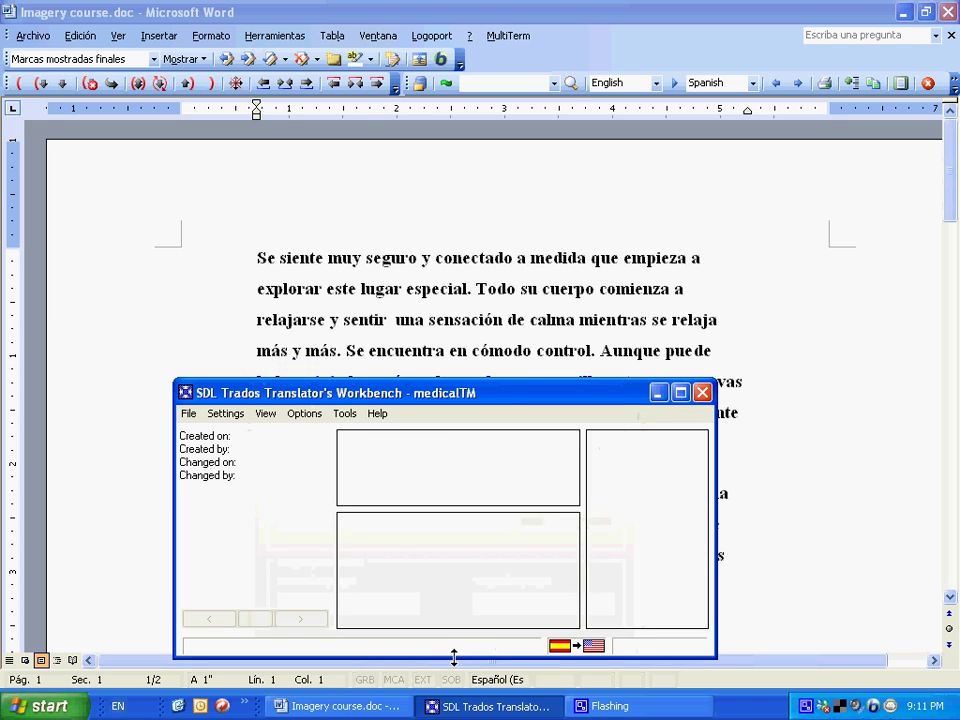
left_click_drag(433, 377, 433, 457)
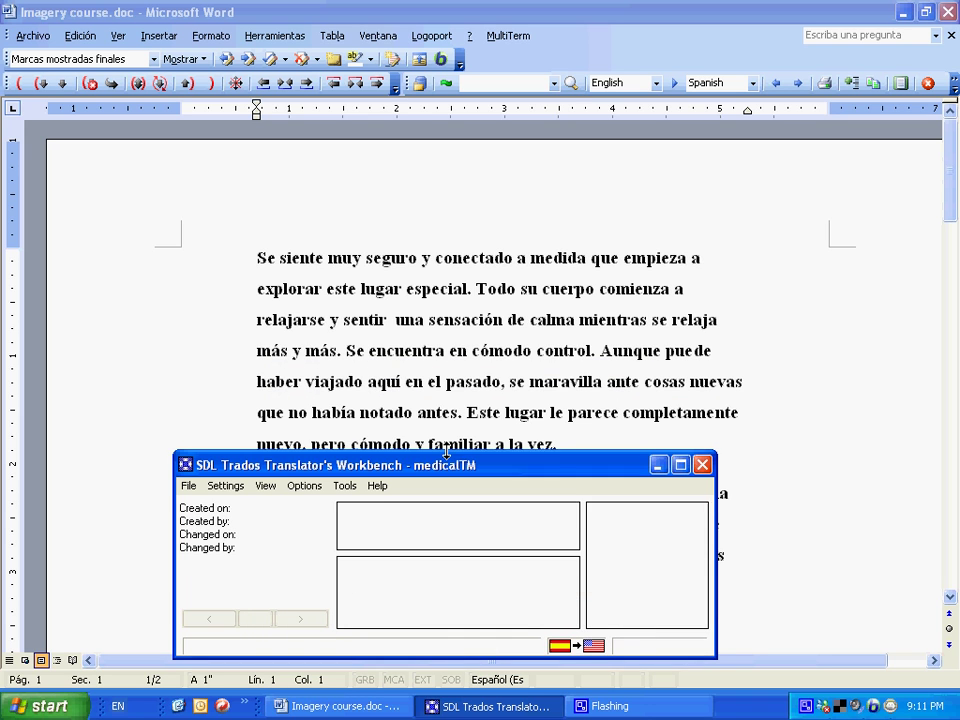
left_click(268, 263)
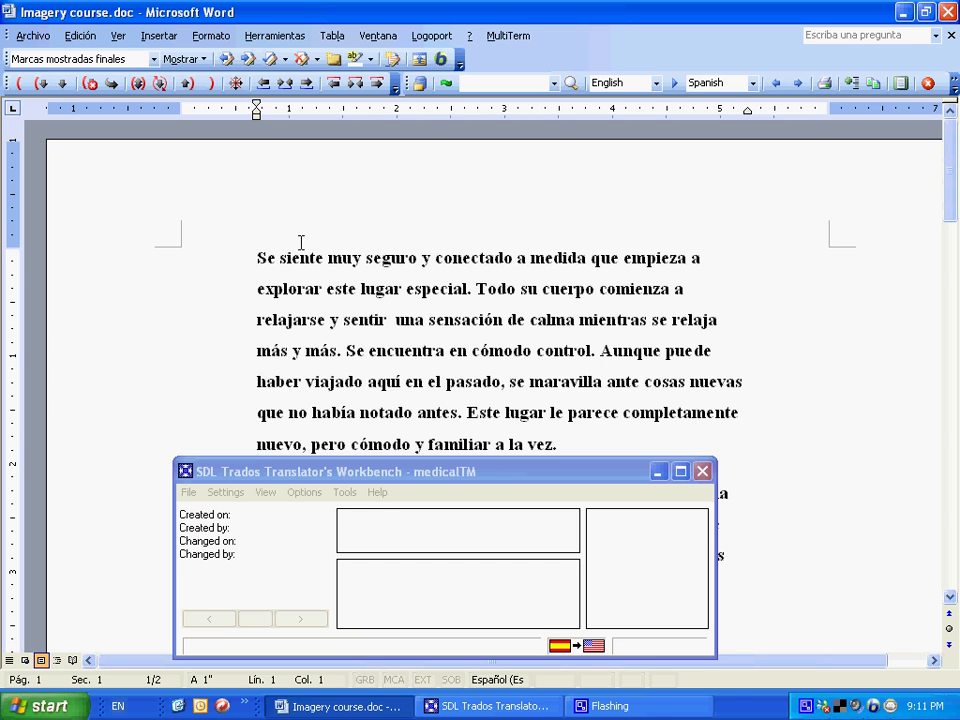
In Word's Open Termbases, remove legal telecom and add medical 11-12.
left_click(422, 84)
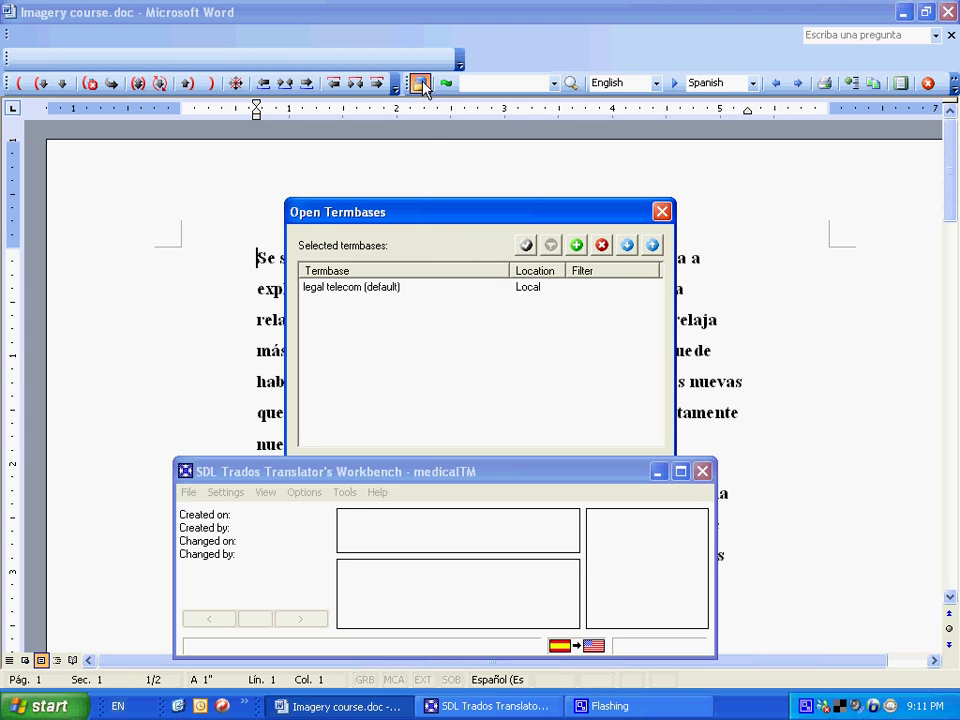
left_click(349, 290)
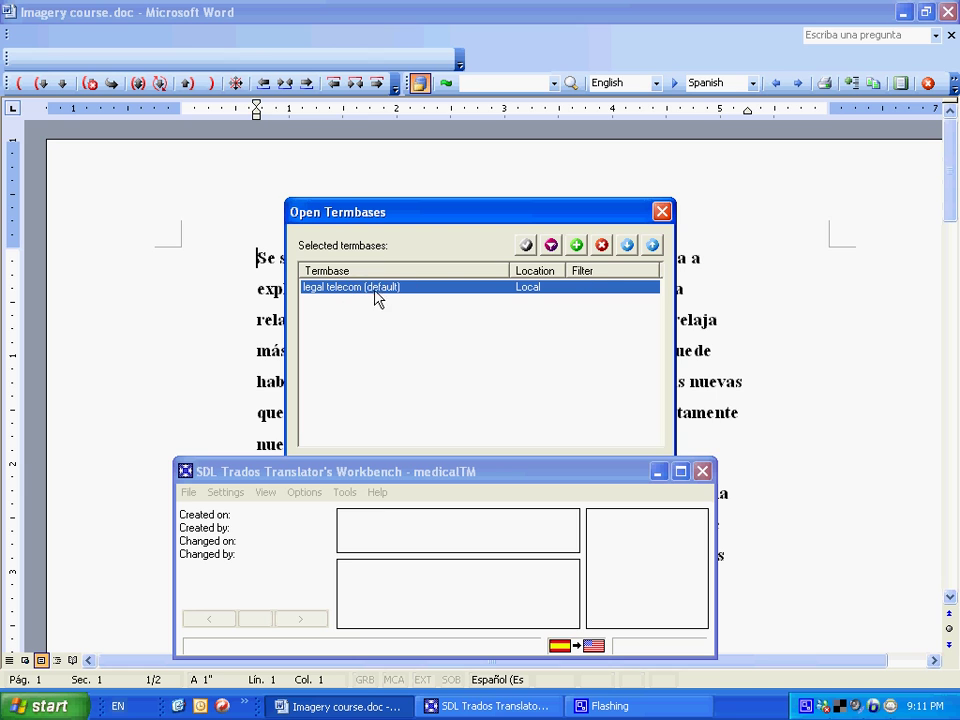
left_click(602, 247)
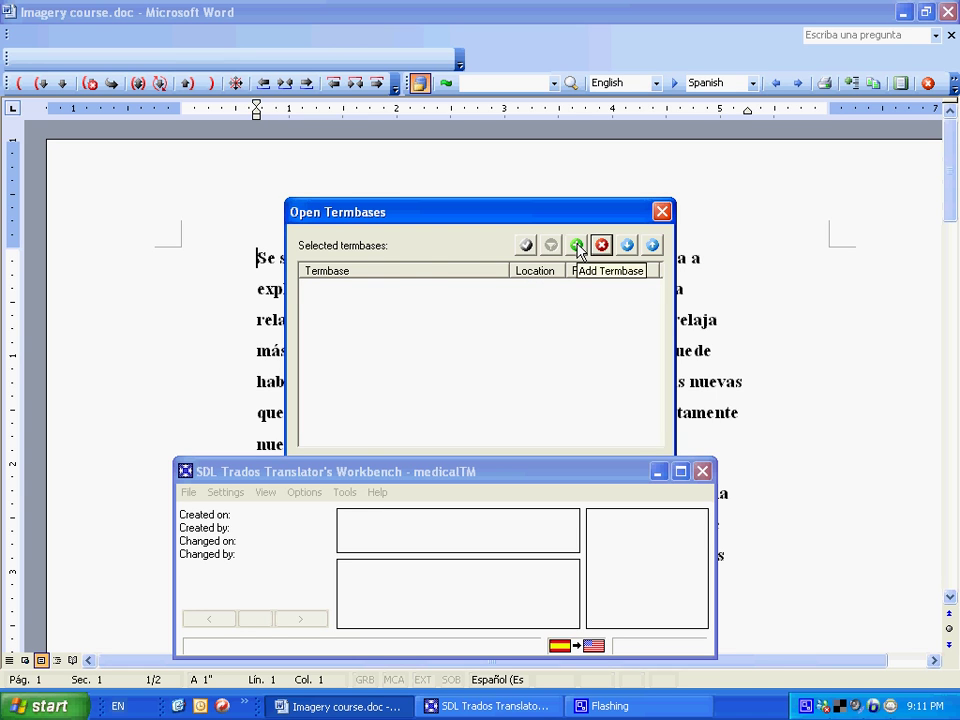
left_click(577, 245)
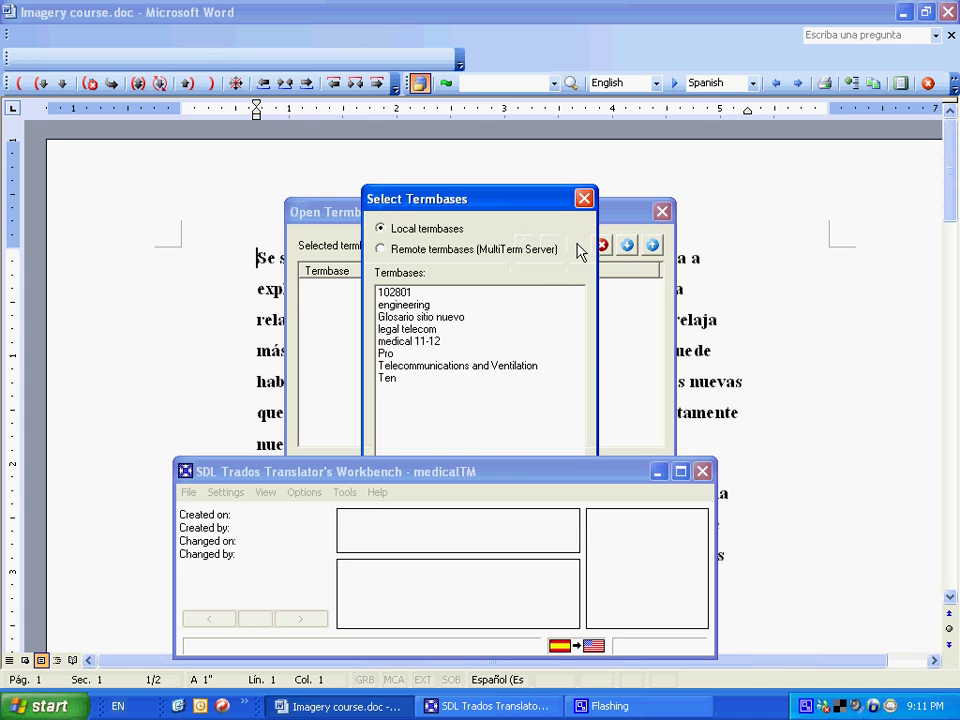
left_click(408, 343)
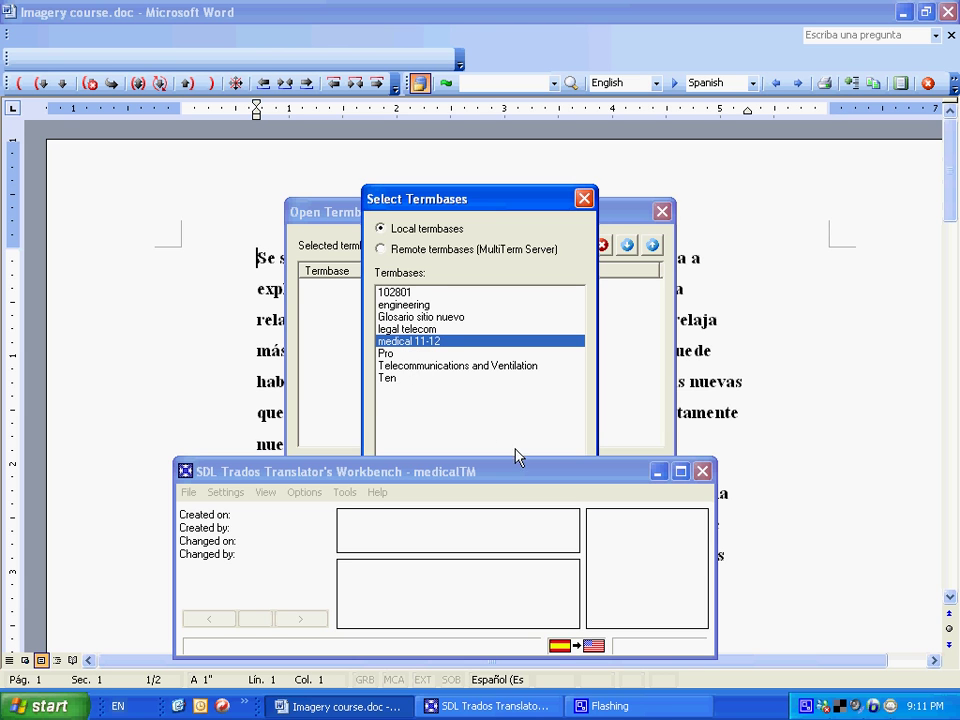
left_click_drag(517, 473, 539, 542)
left_click(487, 482)
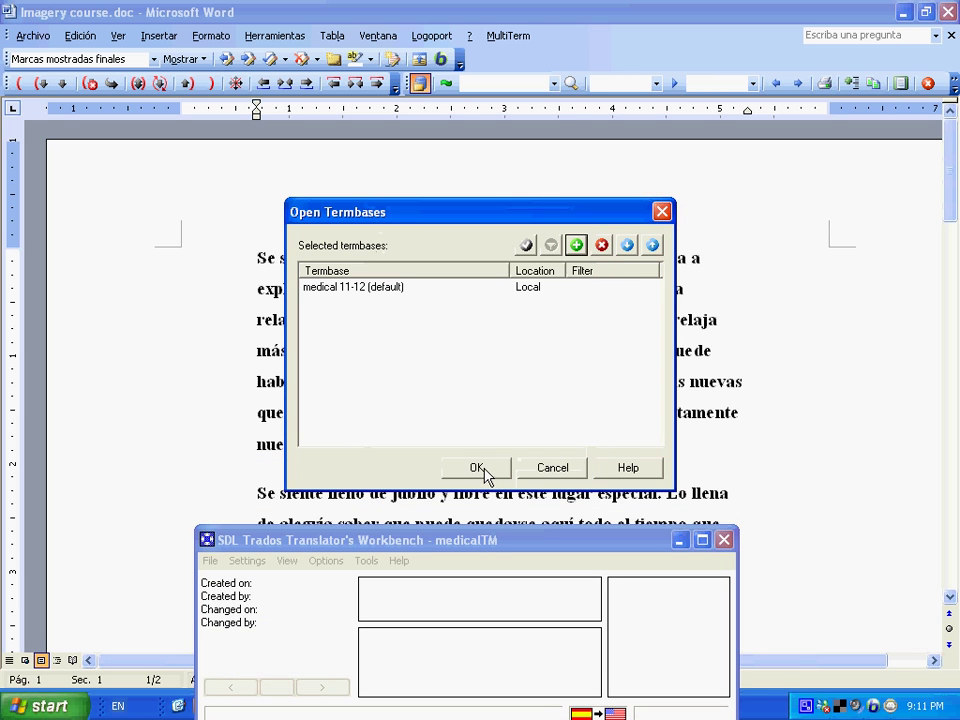
left_click(480, 467)
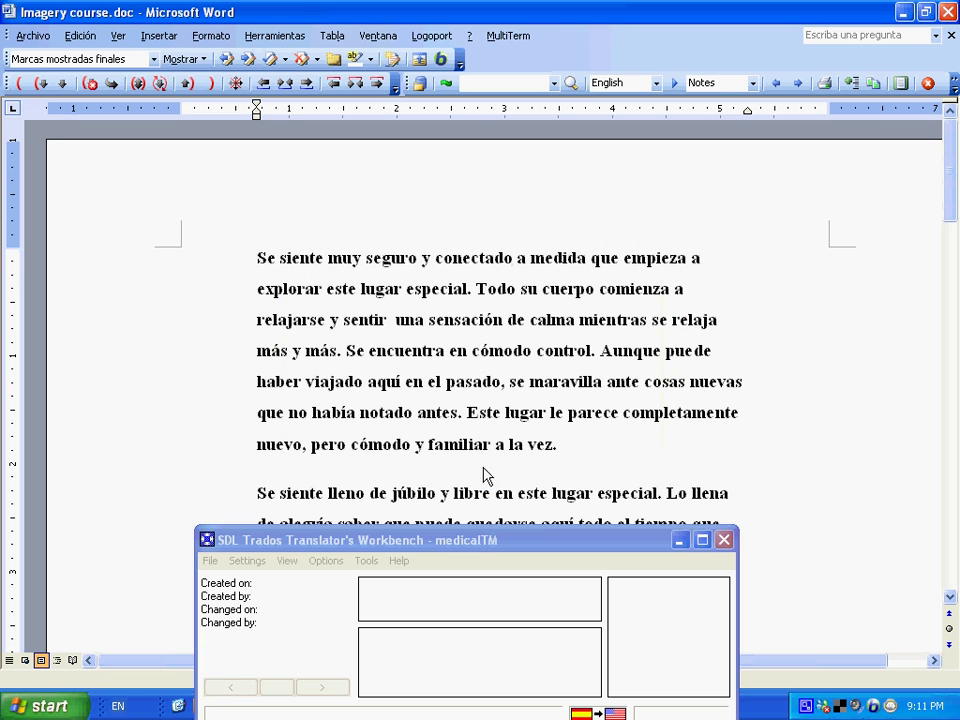
left_click_drag(489, 540, 497, 505)
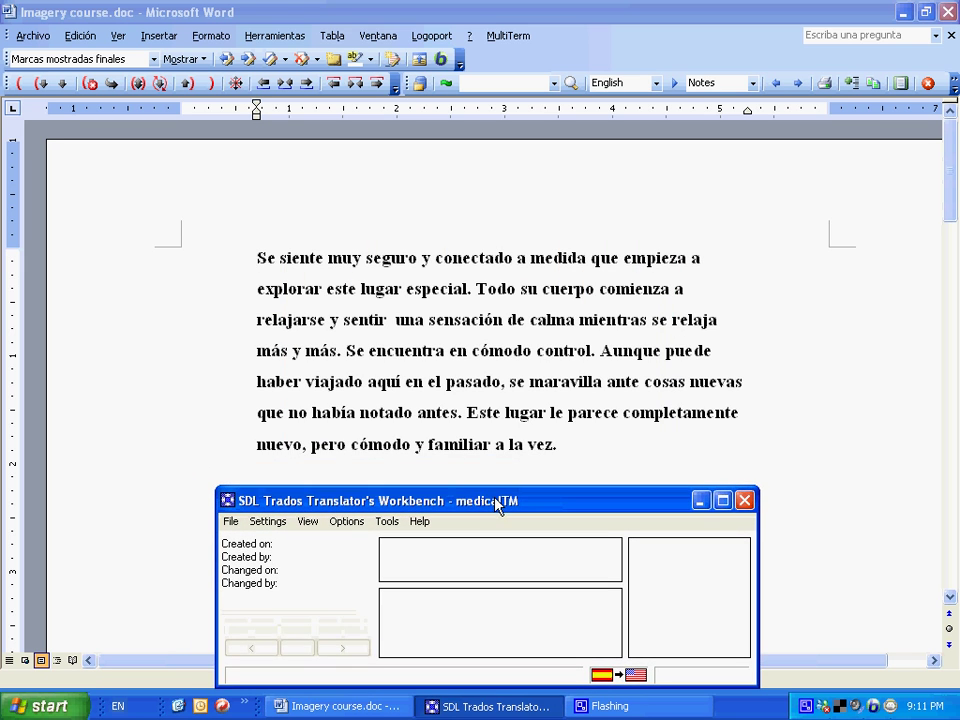
Open the first Spanish sentence as a translation unit and enlarge the Workbench window.
left_click(259, 256)
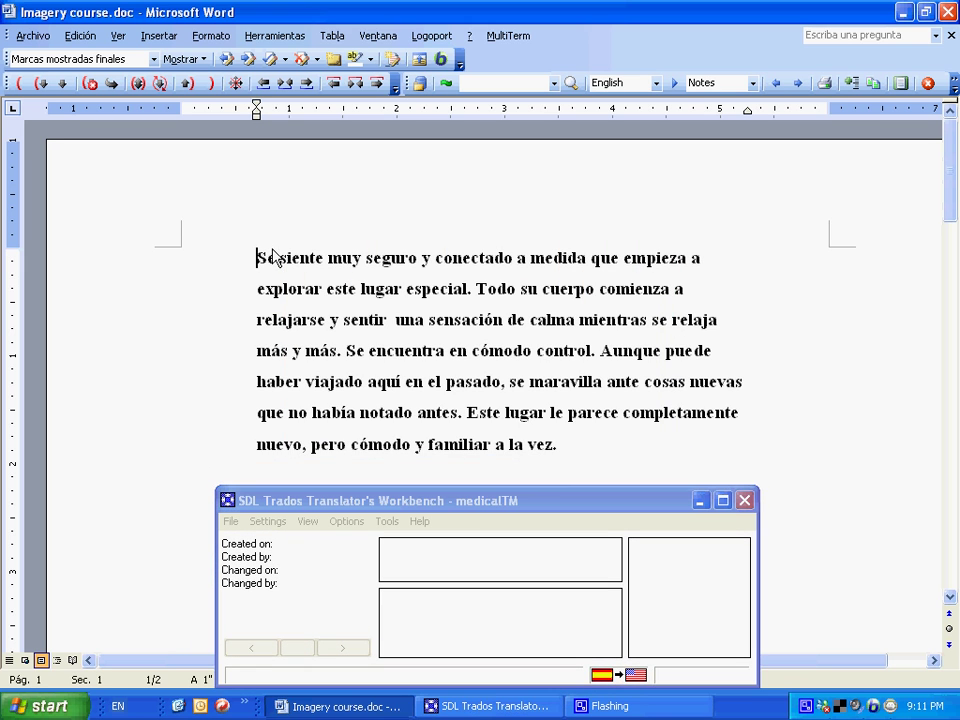
left_click(40, 84)
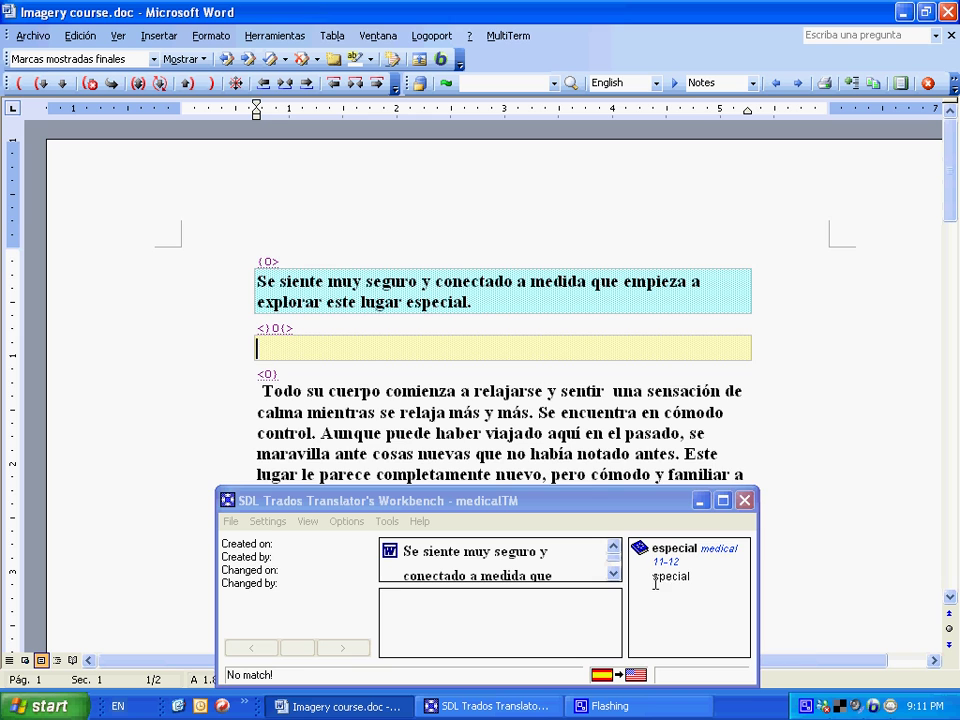
left_click_drag(599, 488, 599, 418)
left_click(614, 531)
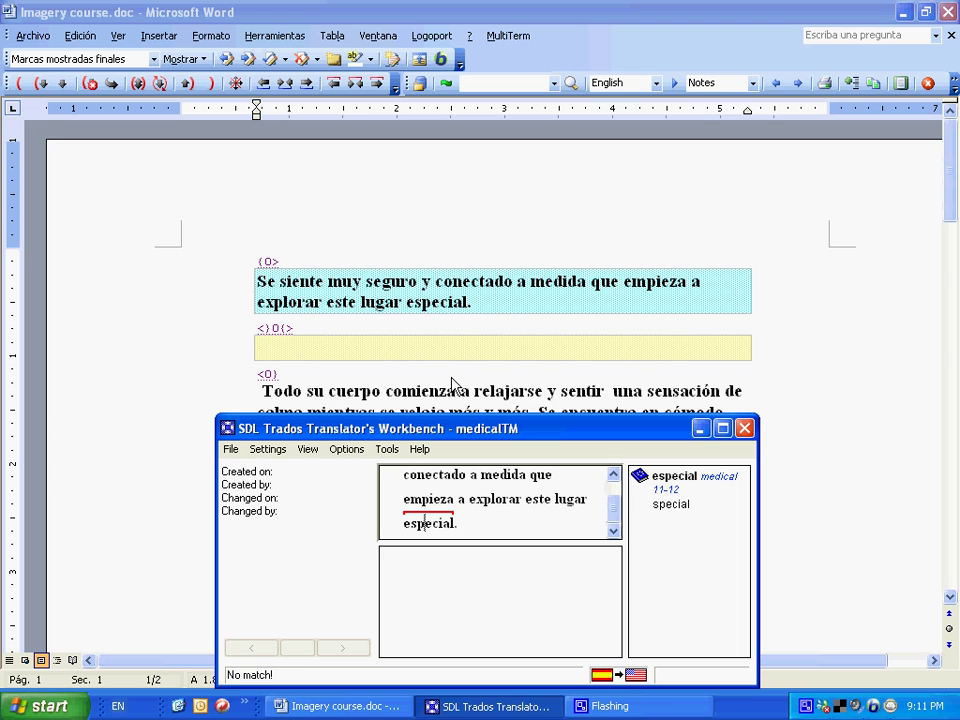
Enter 'You feel very safe and connected as you begin to explore this special place.' as the target.
left_click(490, 351)
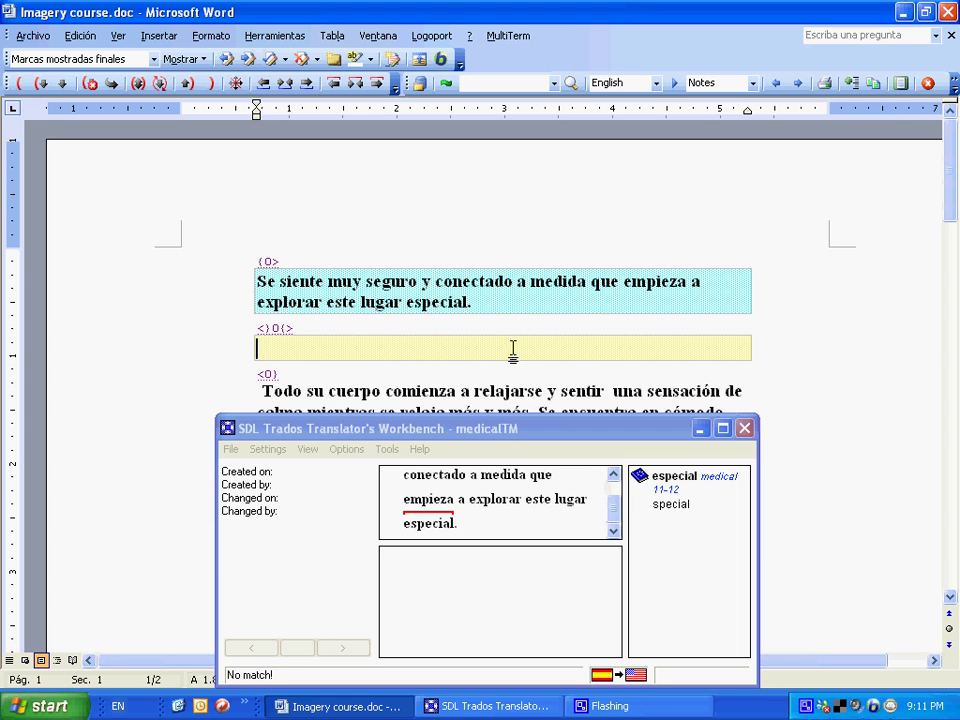
type("You feel very ")
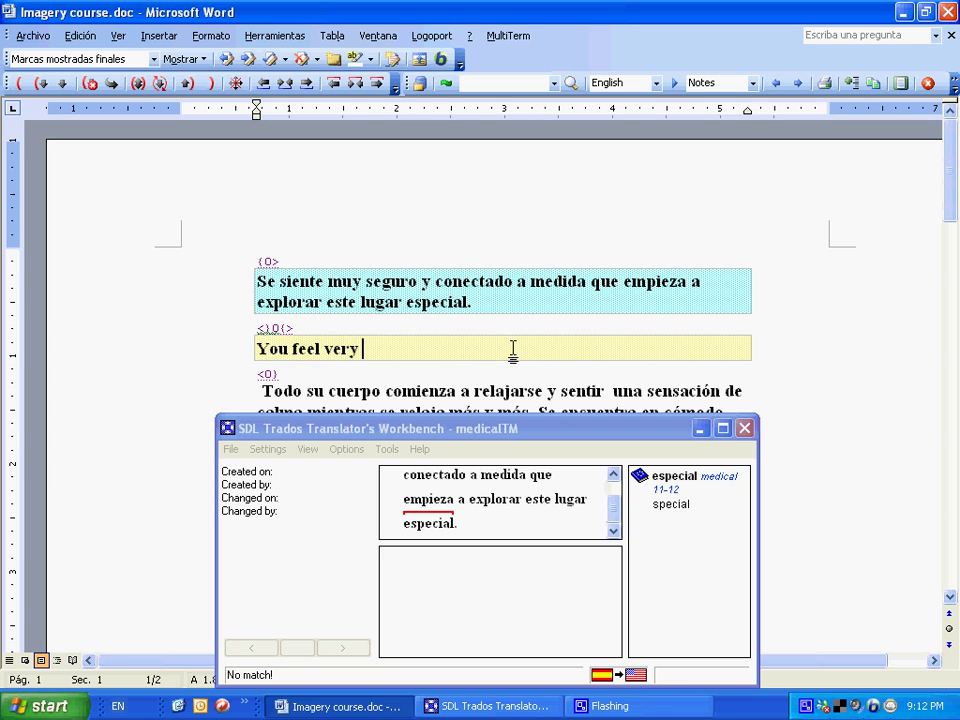
type("safe and c")
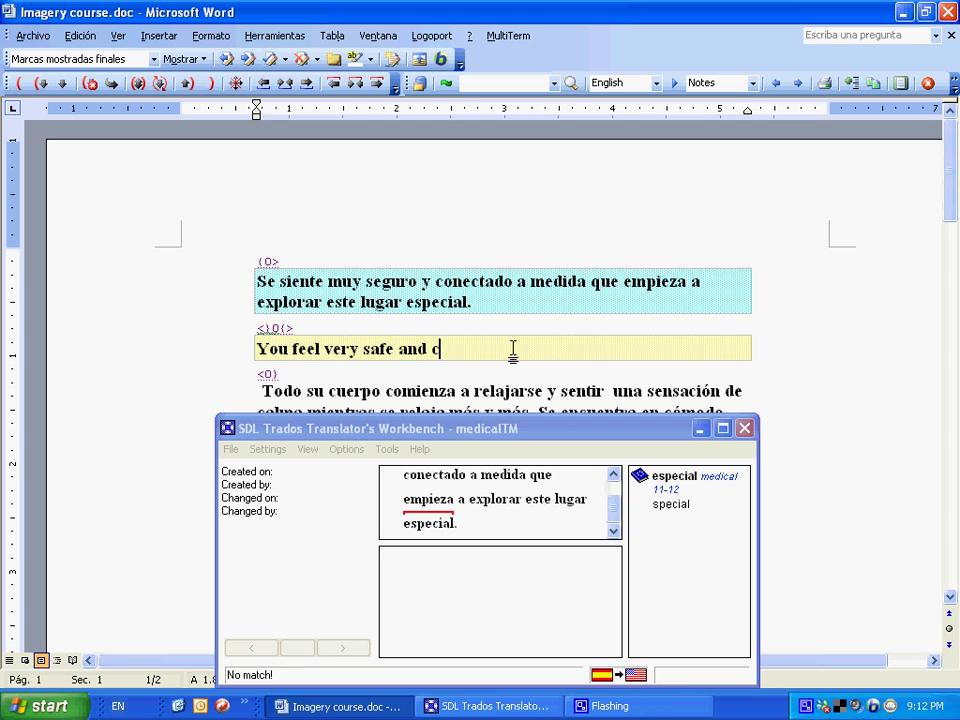
type("onnected as")
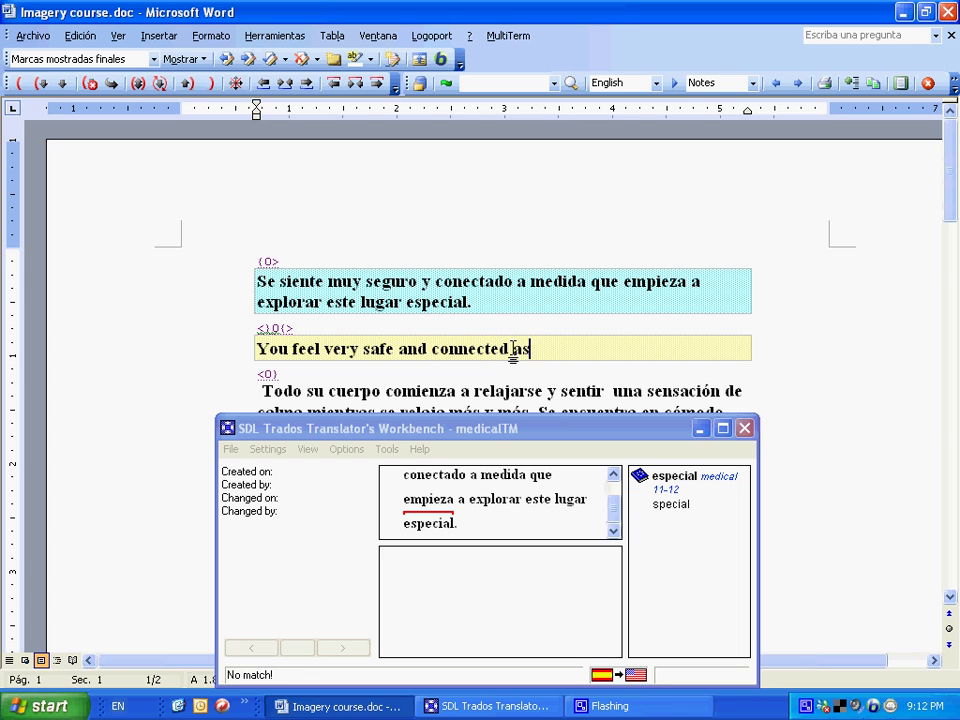
type(" you begin to ")
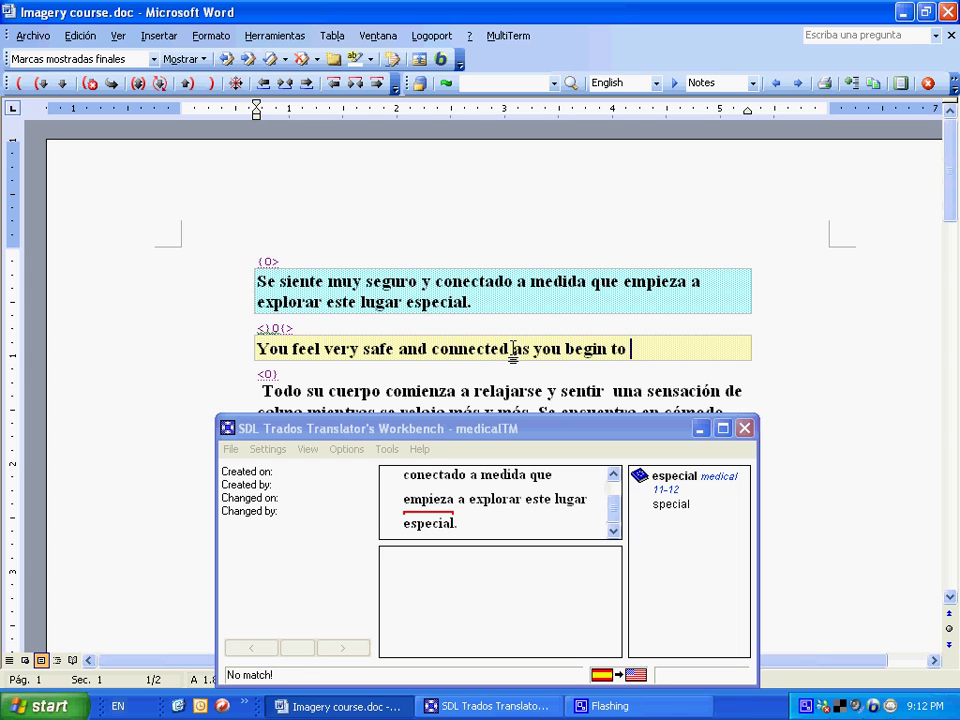
type("explore th")
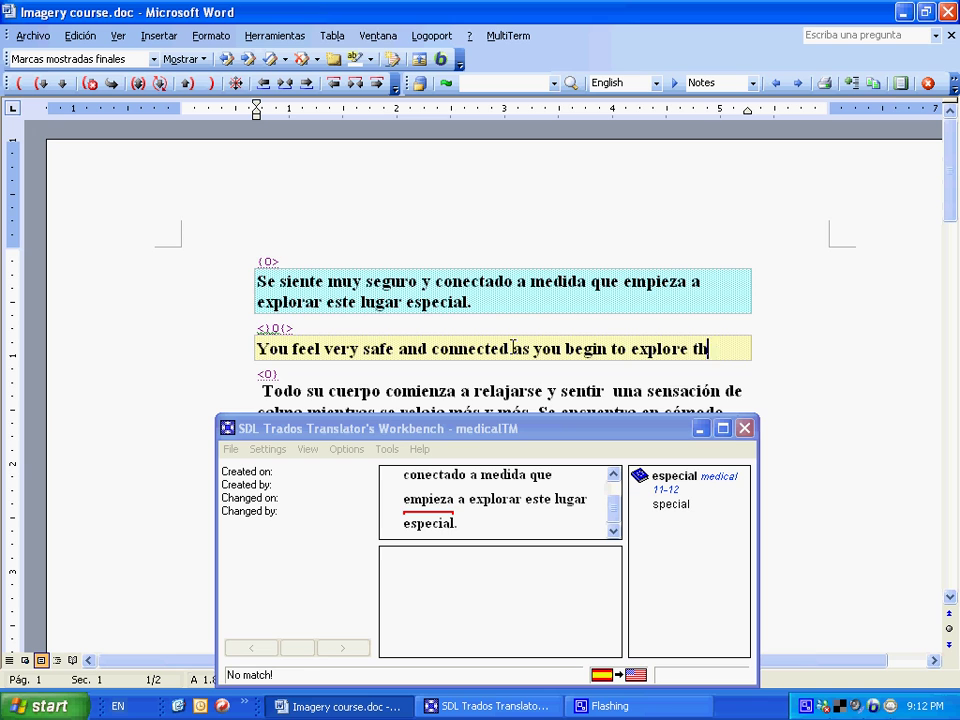
type("is special pla")
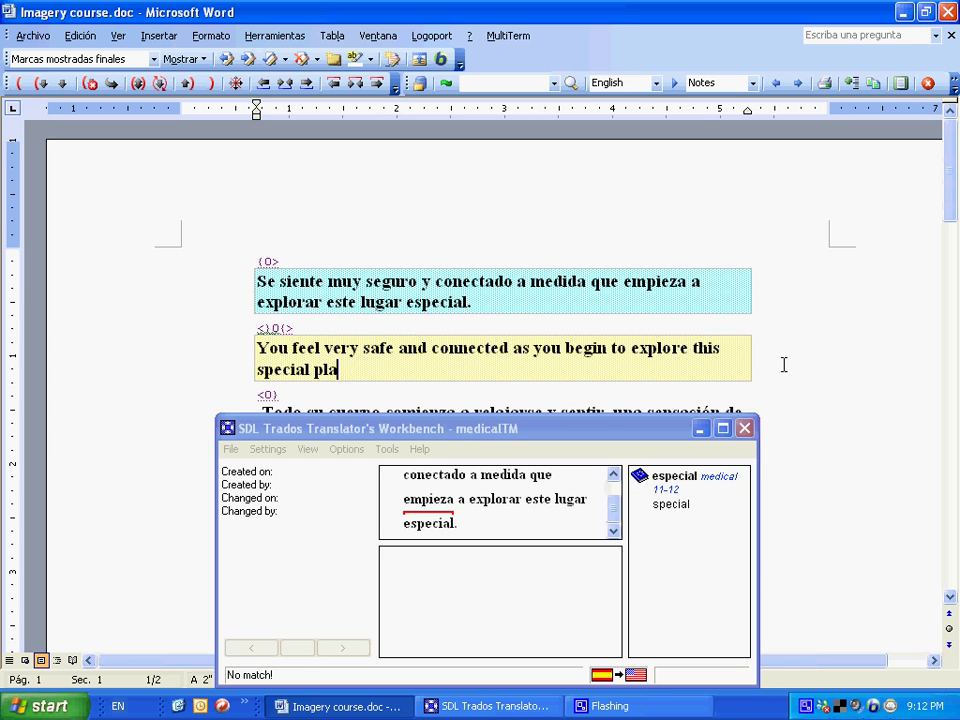
type("ce.")
Save the first translation and open the second segment with Set Close Next Open/Get.
left_click(139, 84)
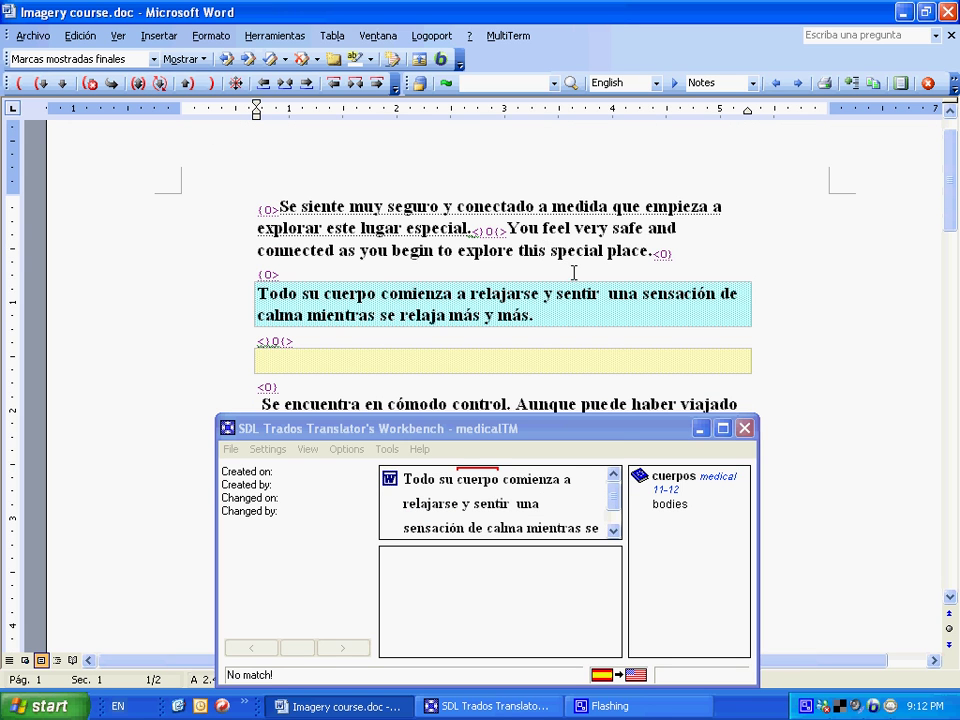
left_click(482, 472)
left_click(616, 530)
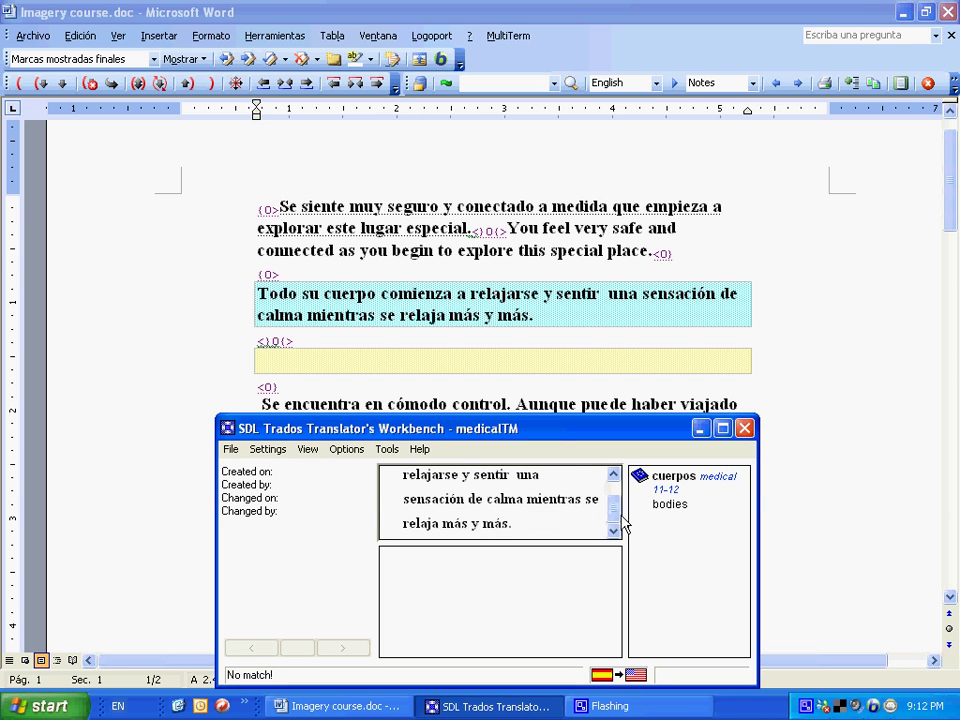
scroll(616, 510, "up", 1)
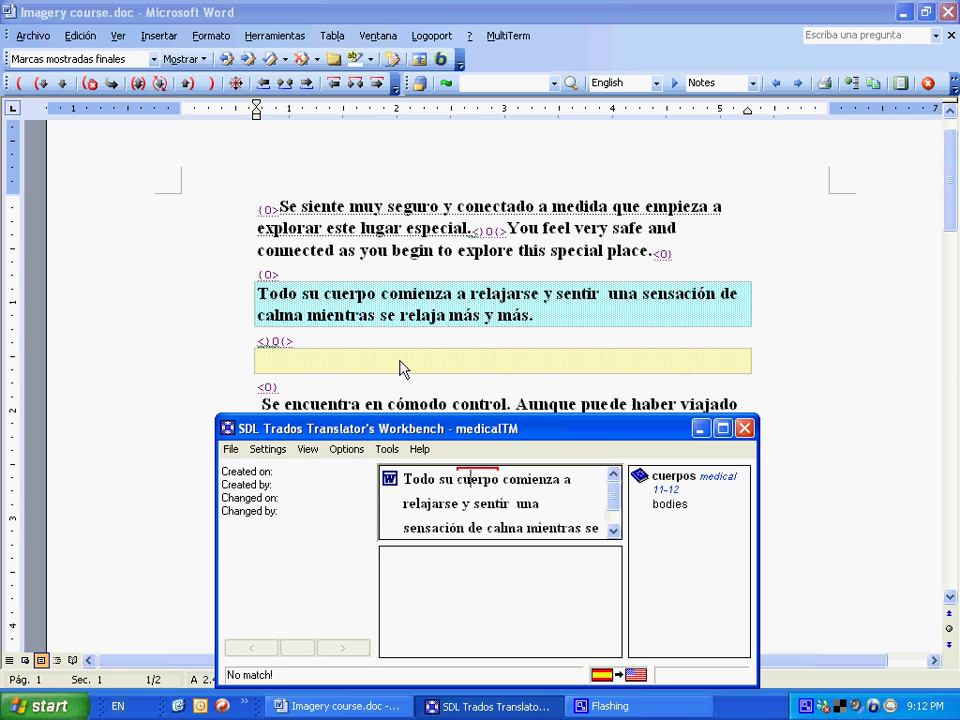
Type 'Your entire body begins' in the second target and select relajarse in the source.
left_click(366, 357)
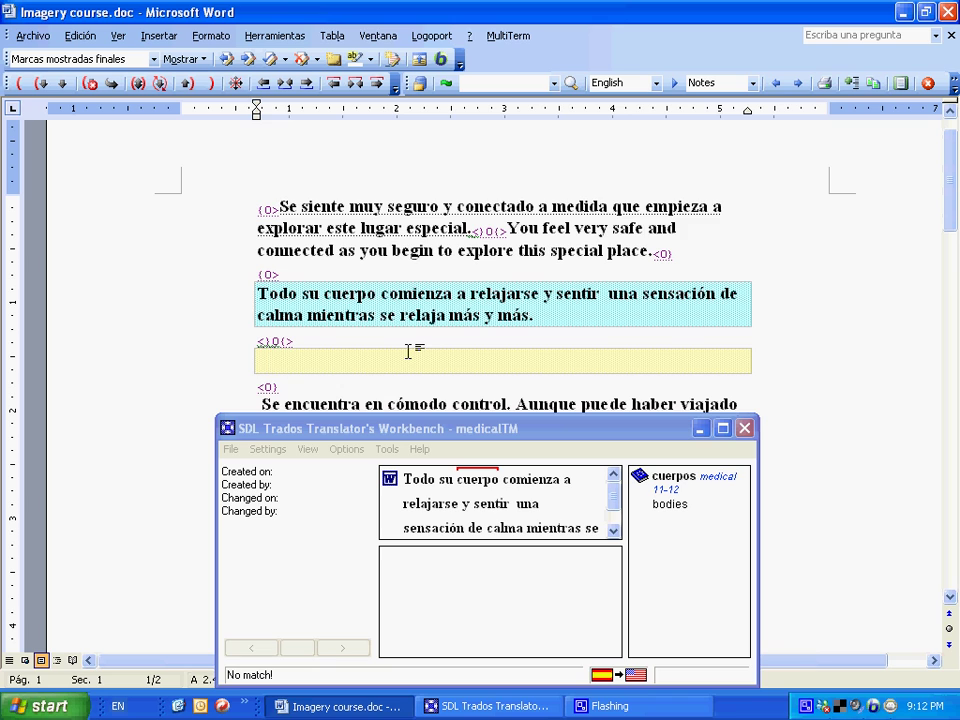
type("Your entire b")
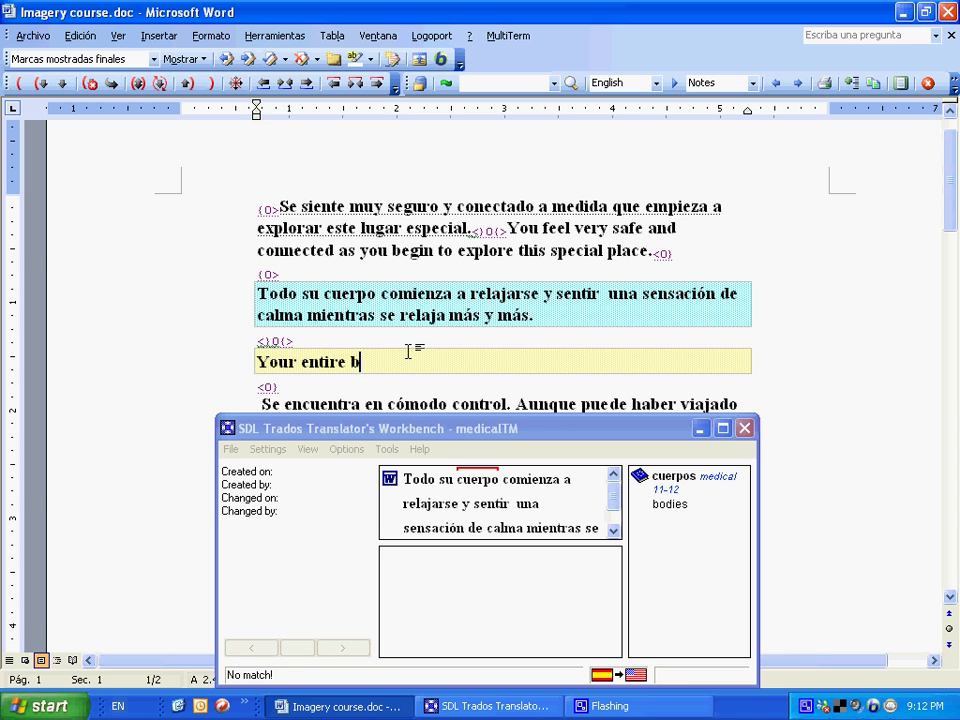
type("ody be")
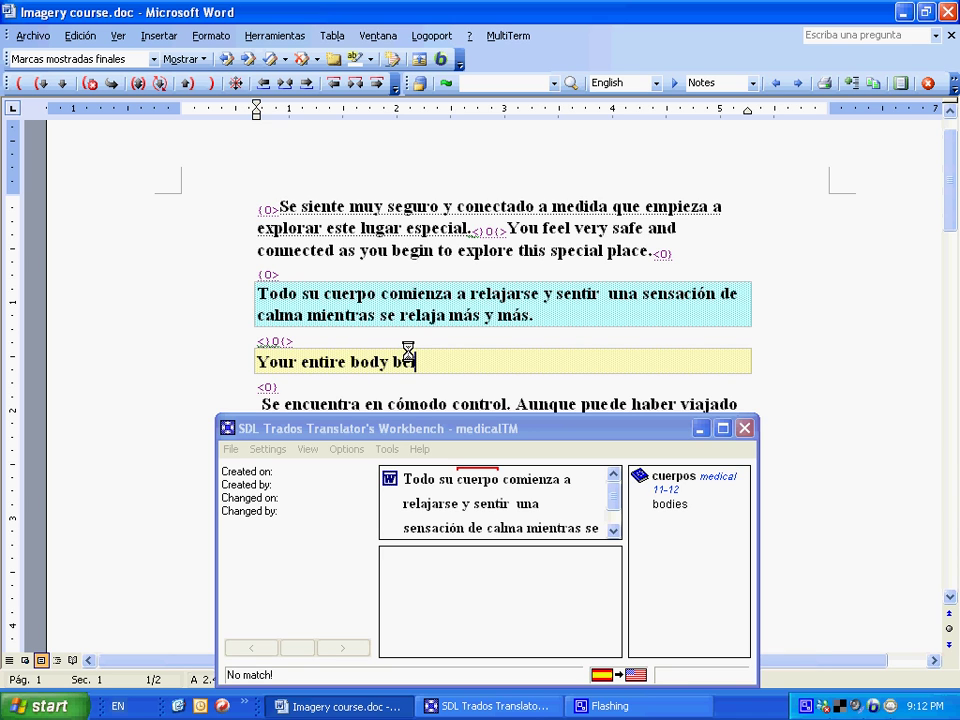
type("gins")
double_click(508, 289)
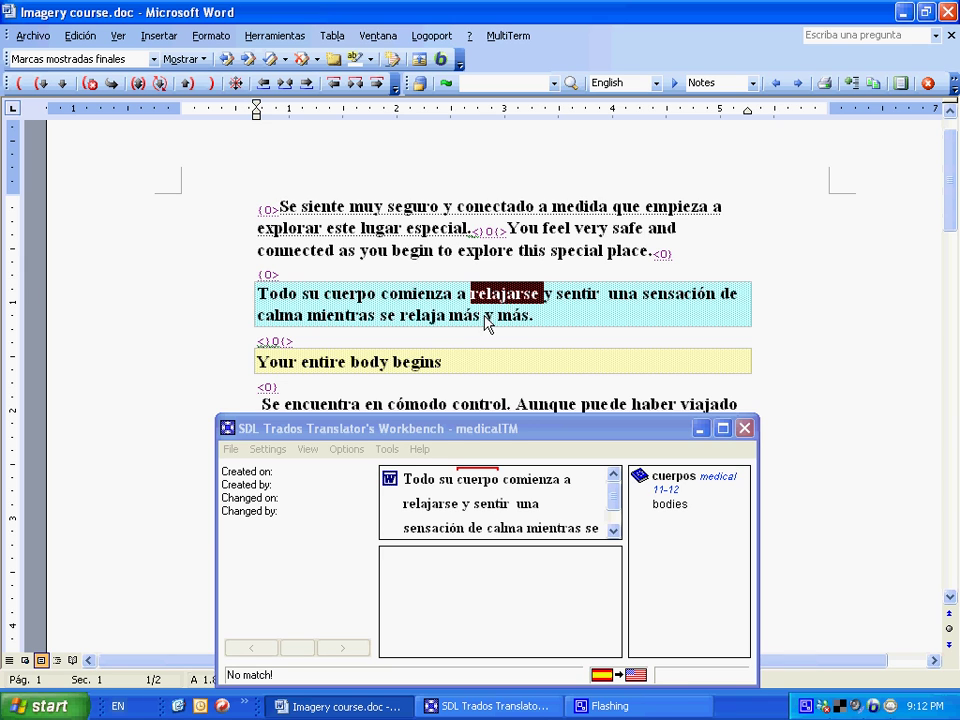
Add relajarse to medical 11-12 as an Español term with English equivalent 'relax'.
left_click(501, 300)
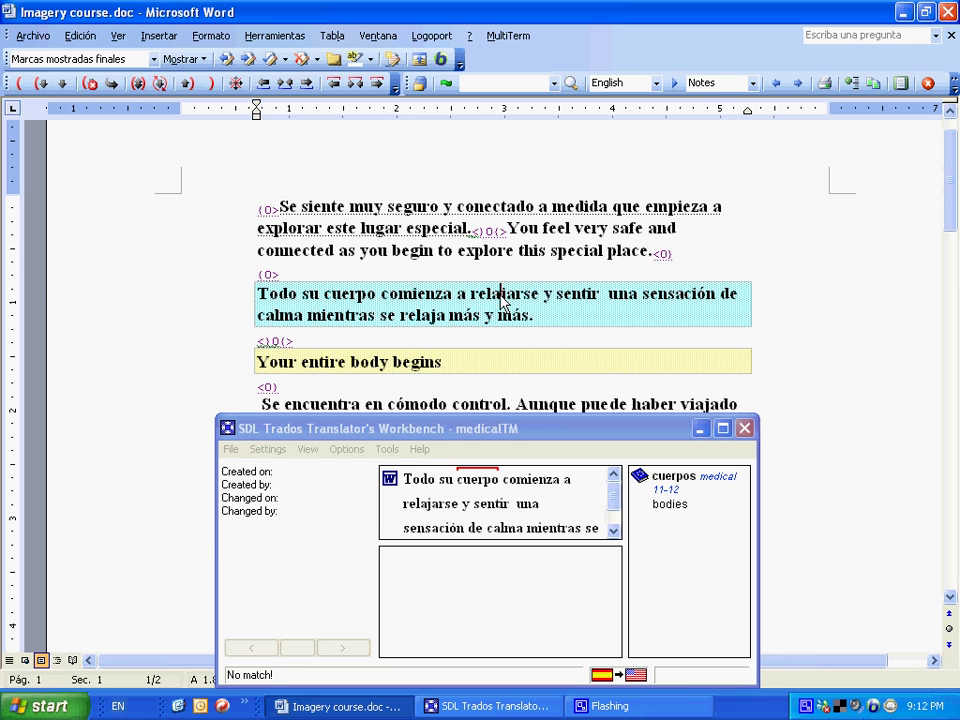
double_click(502, 298)
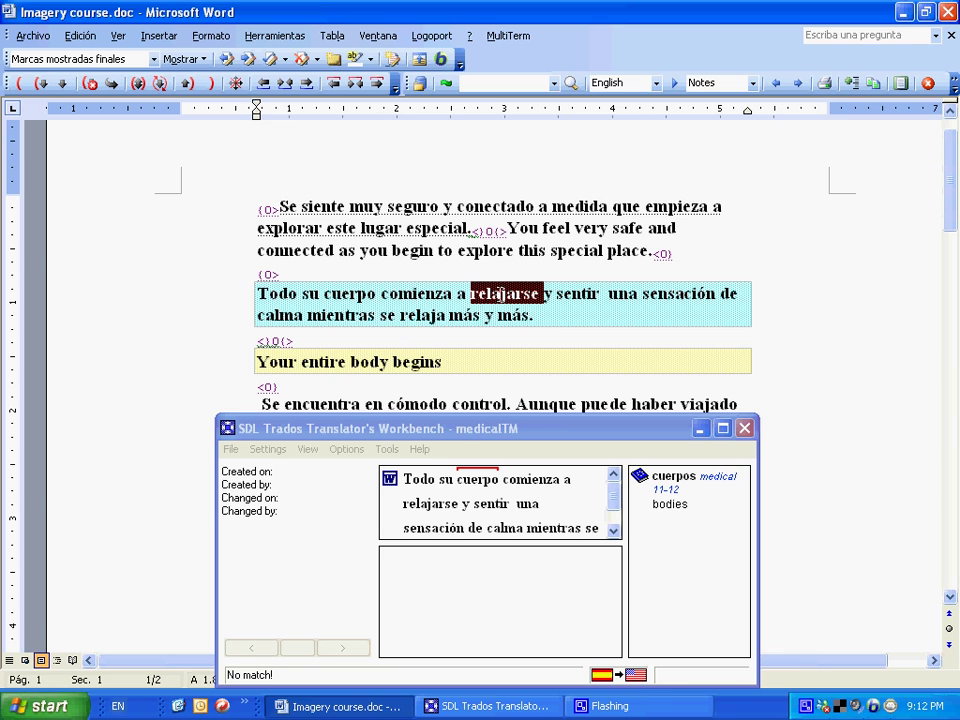
left_click(852, 84)
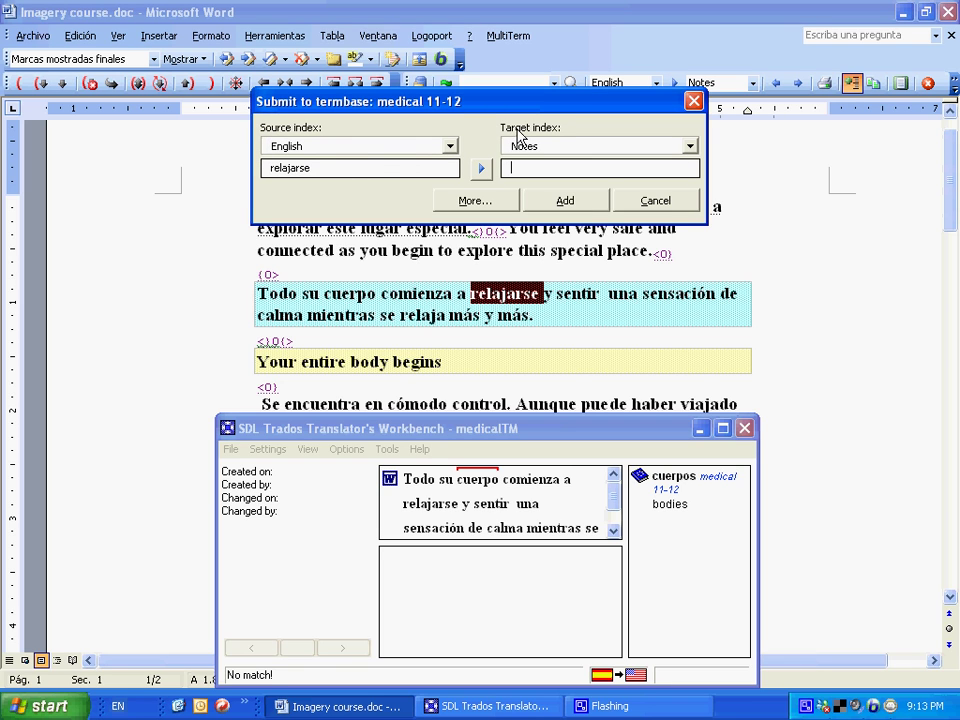
left_click(404, 148)
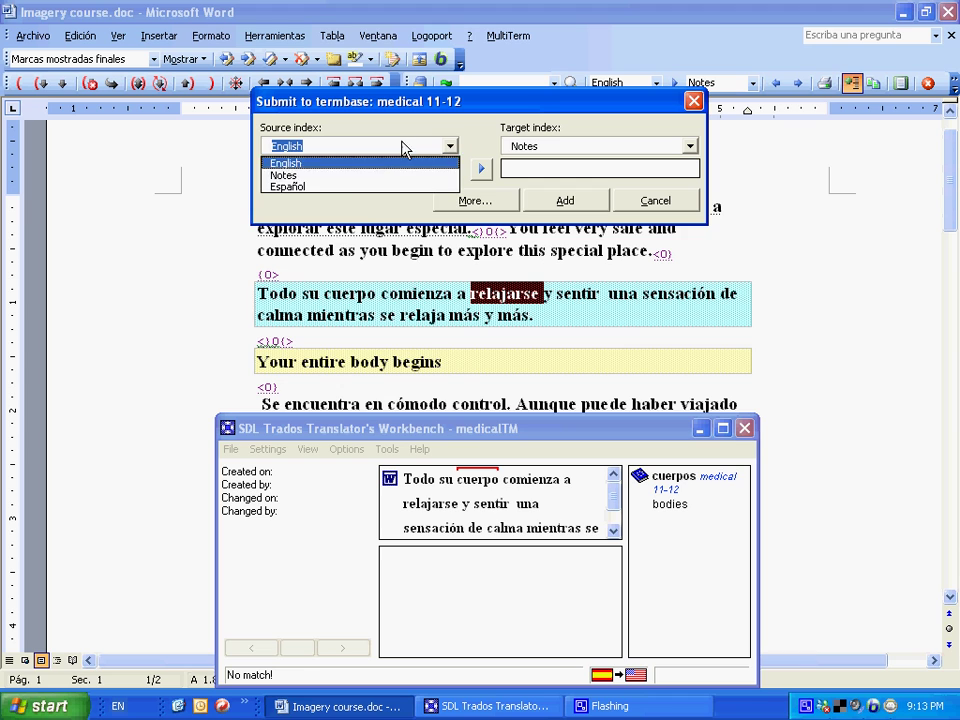
left_click(358, 187)
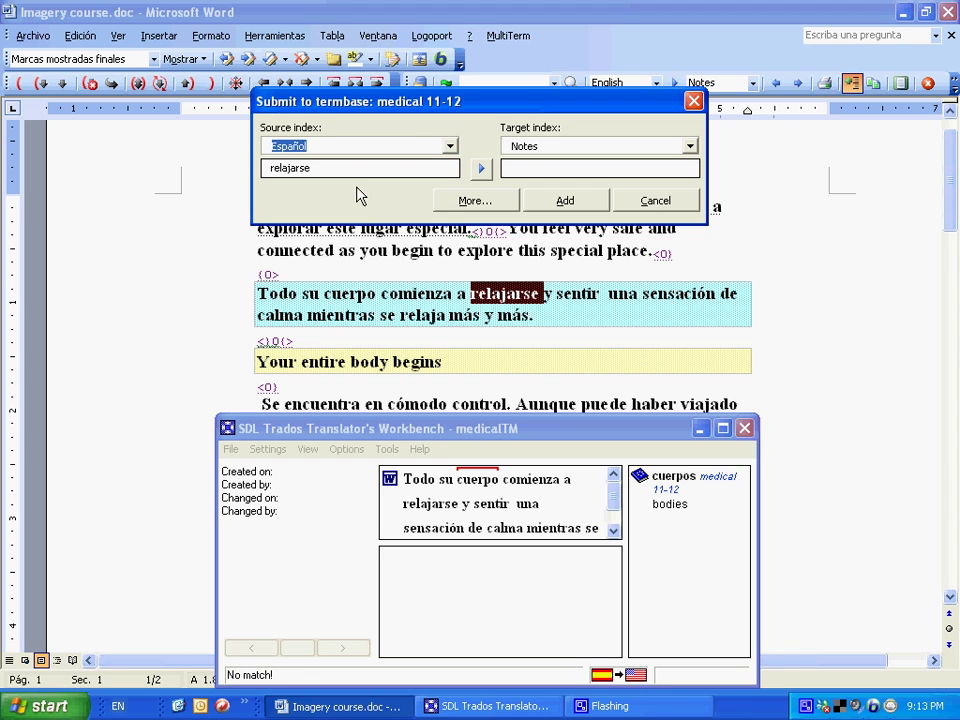
left_click(537, 148)
left_click(537, 162)
left_click(537, 167)
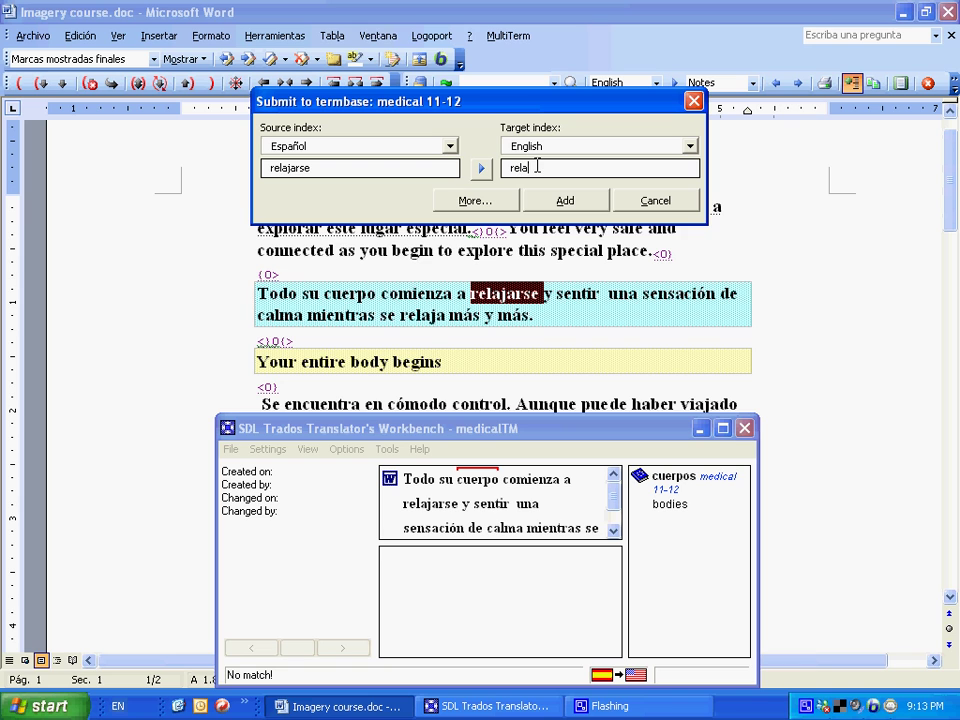
left_click(566, 201)
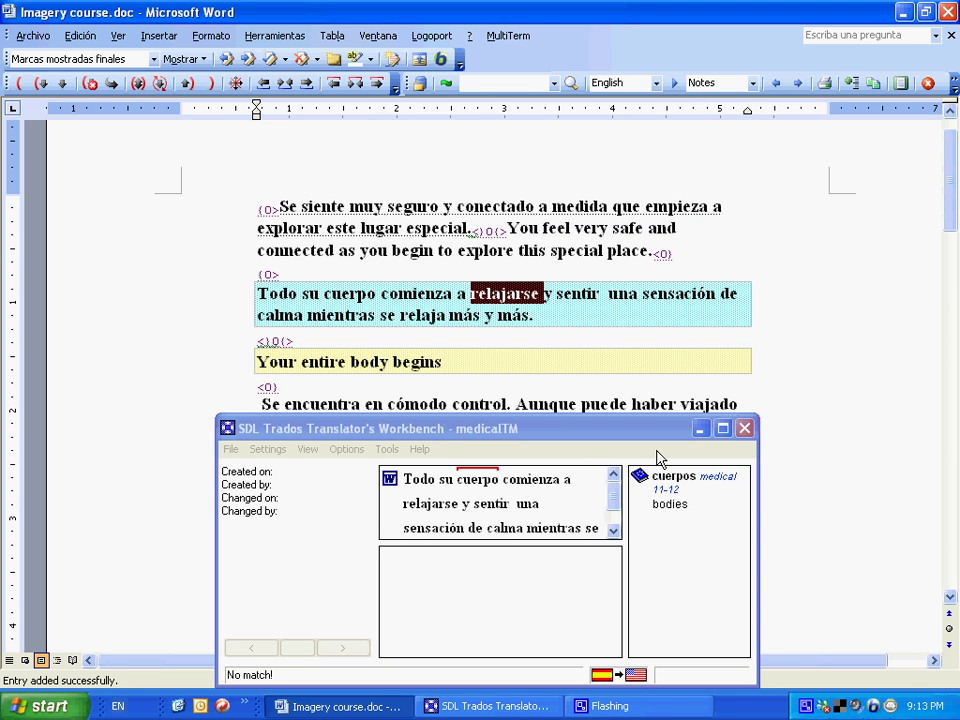
Continue the target with 'to relax and feel a calm sensation as you relax more and more', fixing typos.
mouse_move(955, 188)
left_mouse_down()
mouse_move(955, 210)
mouse_move(955, 194)
left_mouse_up()
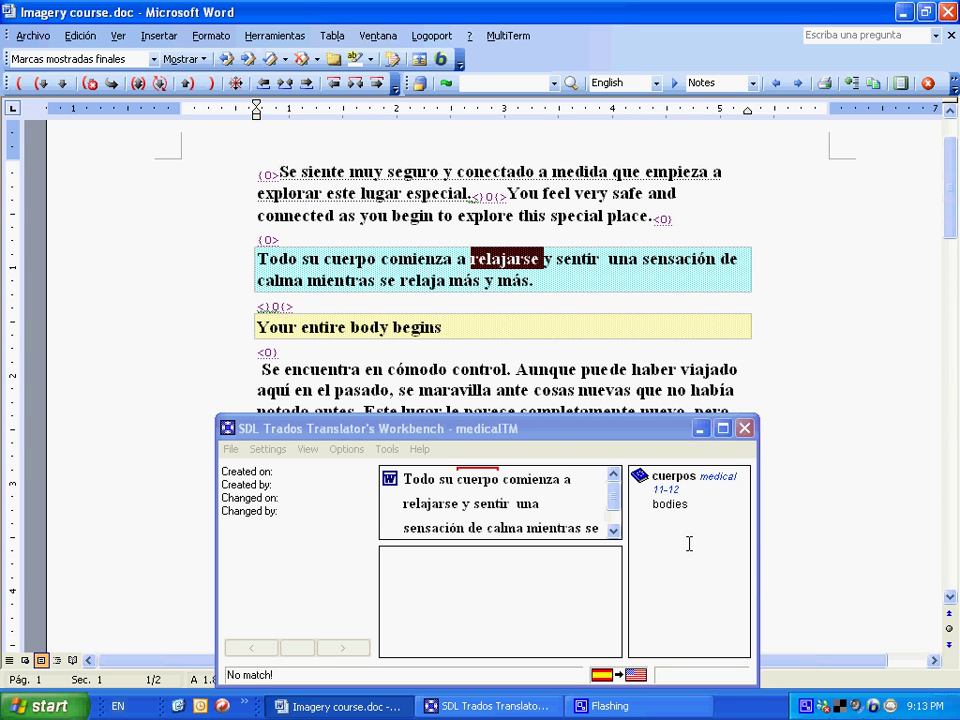
left_click(525, 336)
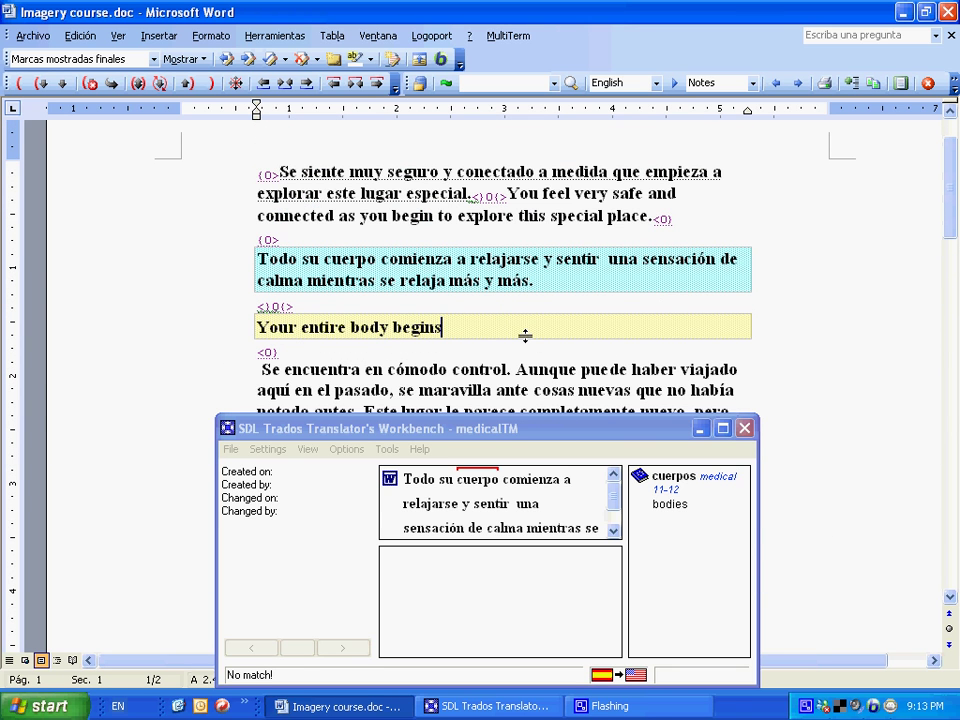
type("to relax a")
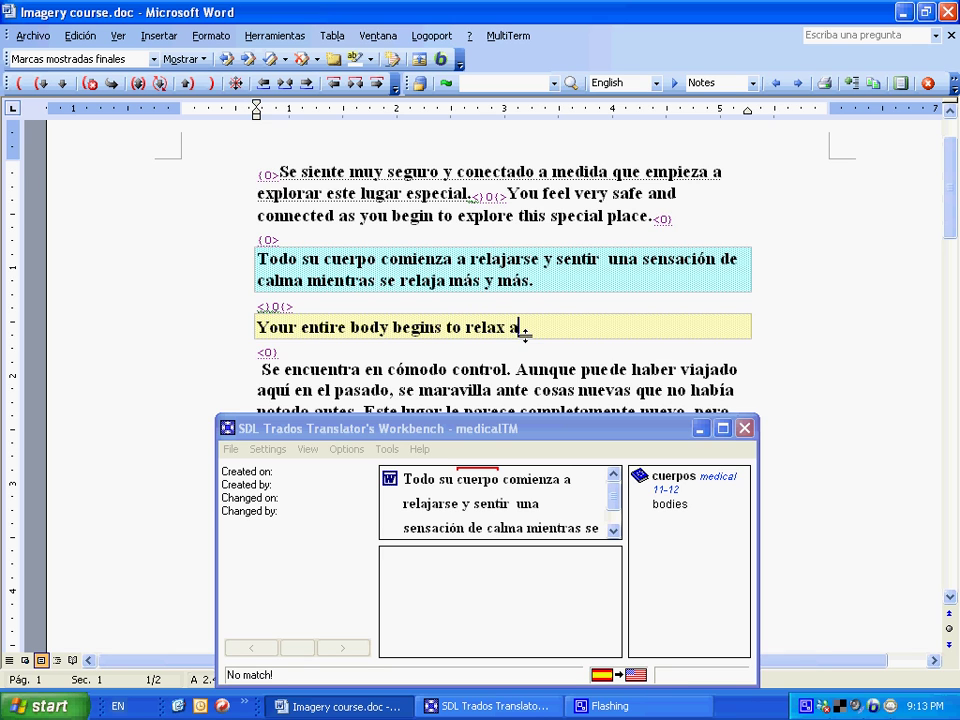
type("nd feel")
key("BackSpace")
type("el")
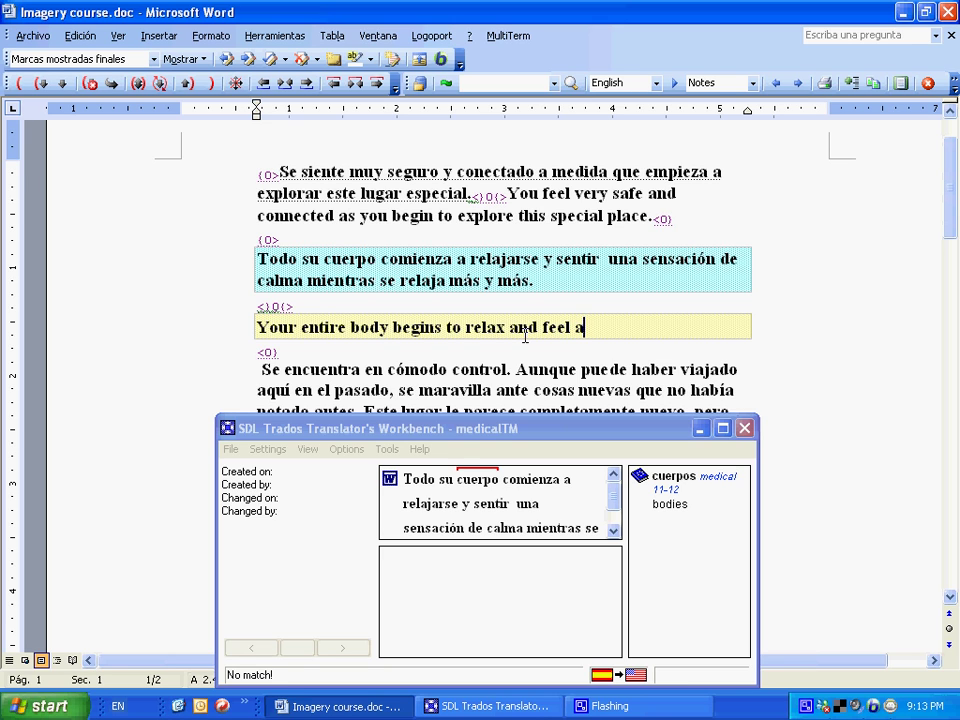
type(" a calmn")
key("BackSpace")
key("BackSpace")
key("BackSpace")
key("BackSpace")
key("BackSpace")
type("sensato")
key("BackSpace")
key("BackSpace")
key("BackSpace")
key("BackSpace")
key("BackSpace")
key("BackSpace")
key("BackSpace")
type("calm sensti")
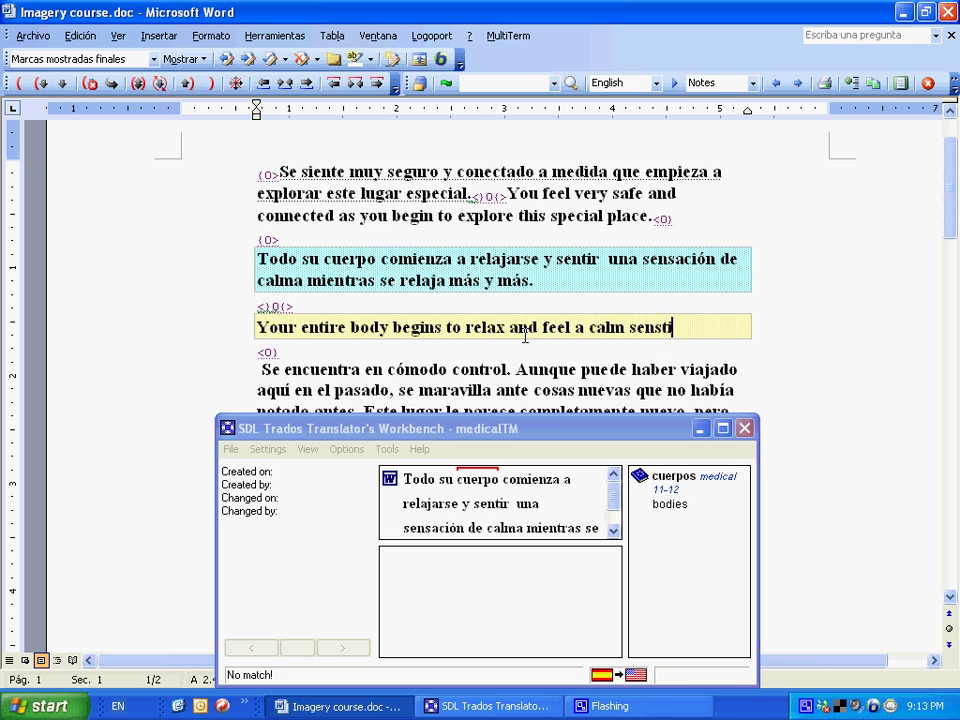
type("on a")
key("BackSpace")
key("BackSpace")
key("BackSpace")
key("BackSpace")
key("BackSpace")
key("BackSpace")
type("ation as you")
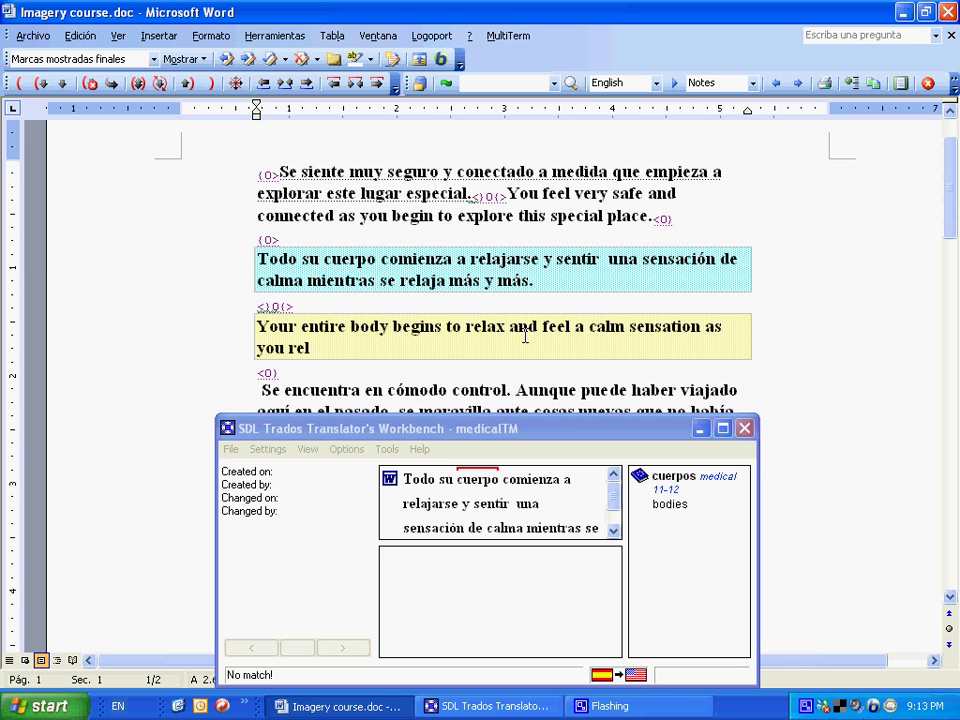
type(" relax more and more.")
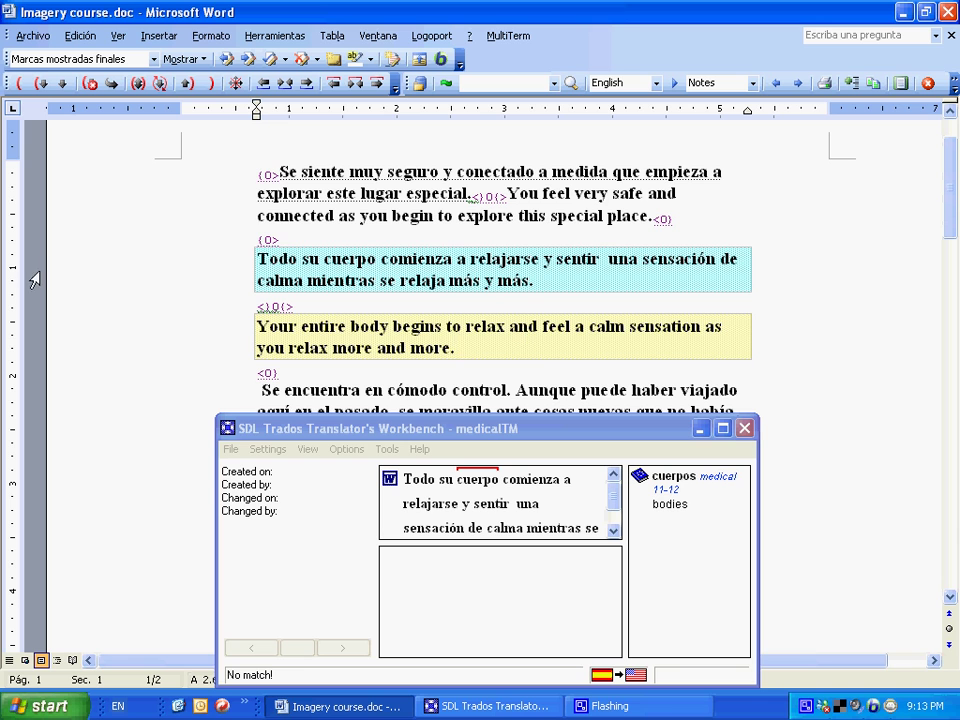
Close the translated segment into the document and look through the Workbench options.
left_click(188, 85)
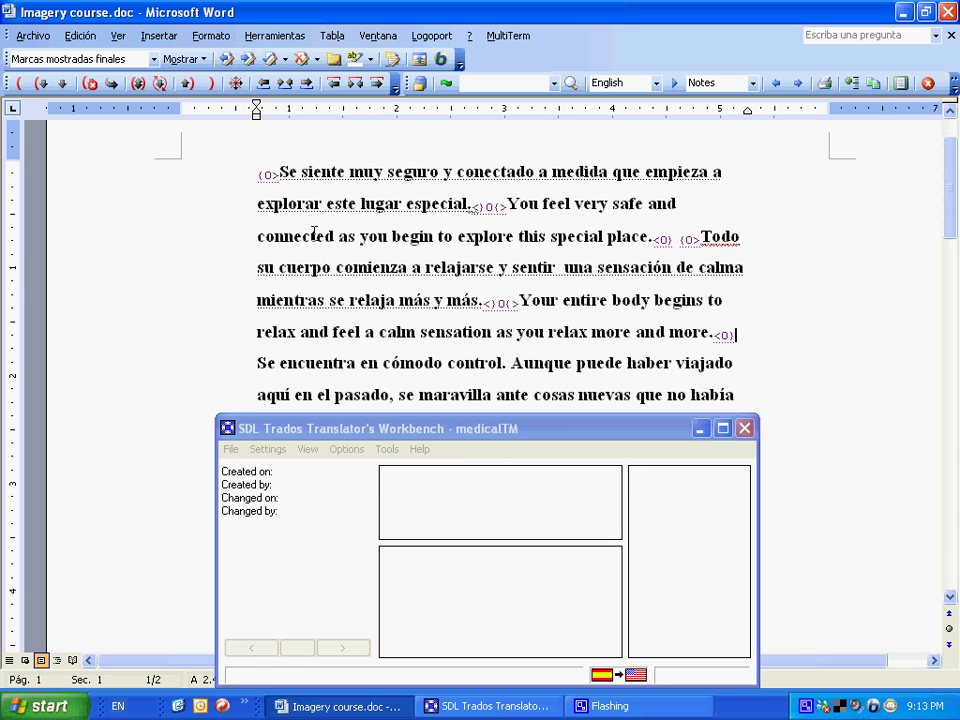
left_click_drag(625, 429, 633, 393)
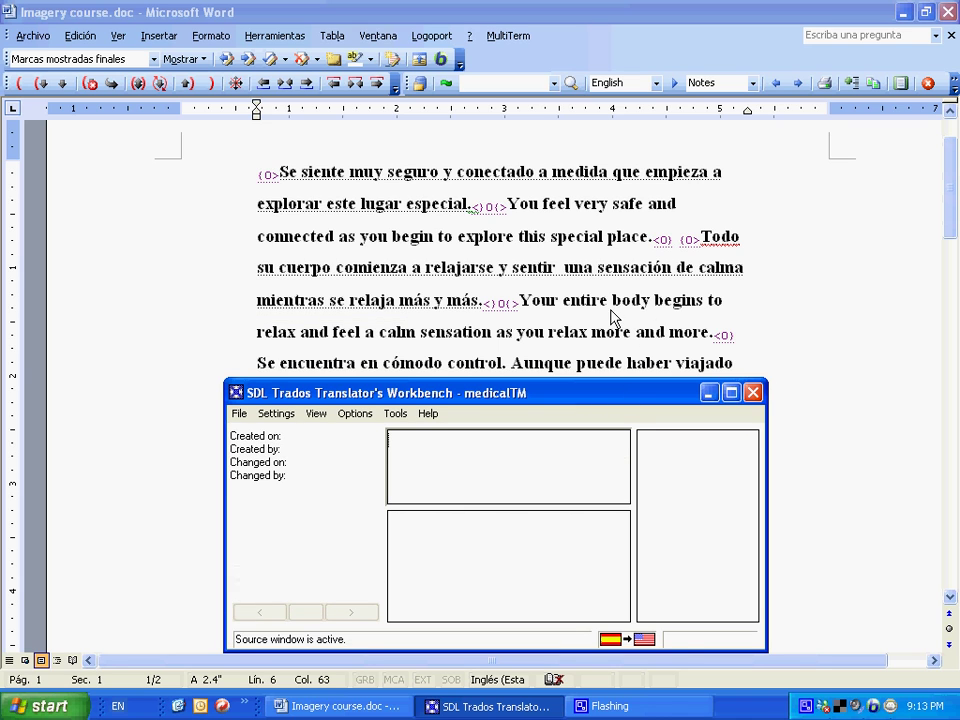
left_click(354, 413)
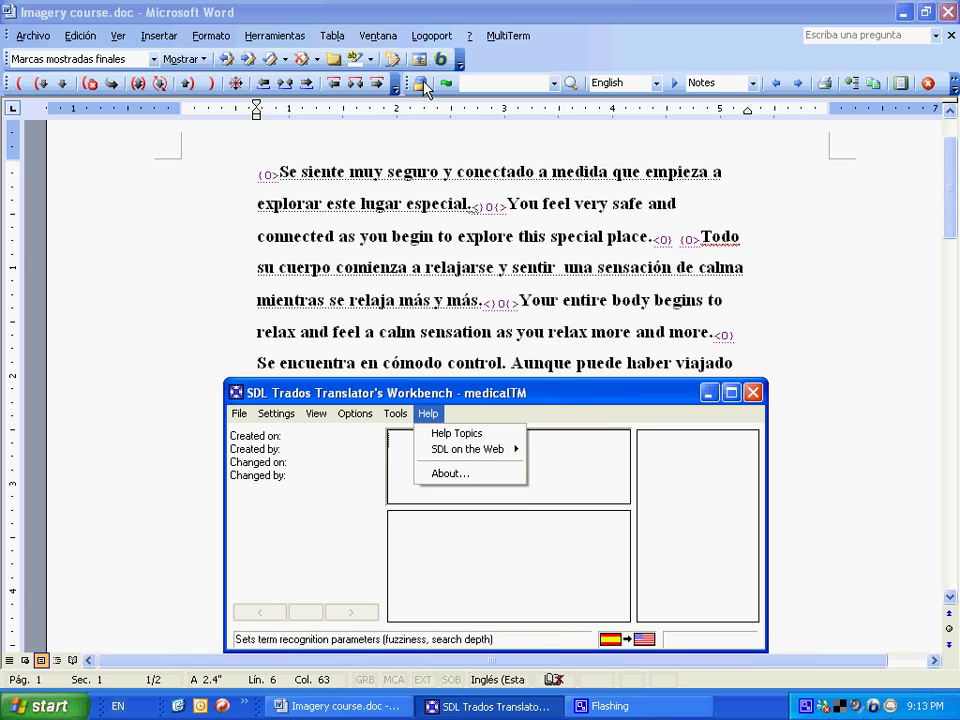
left_click(583, 278)
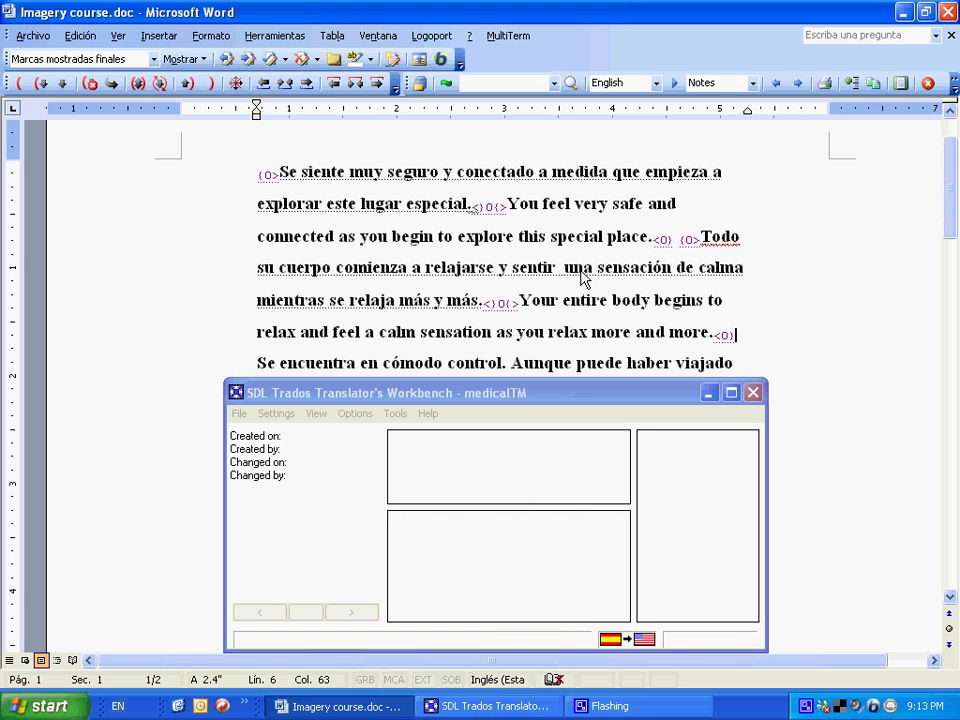
Scroll through the Word document, switching between the Workbench window and Word.
mouse_move(953, 165)
left_mouse_down()
mouse_move(951, 208)
mouse_move(951, 150)
mouse_move(951, 168)
left_mouse_up()
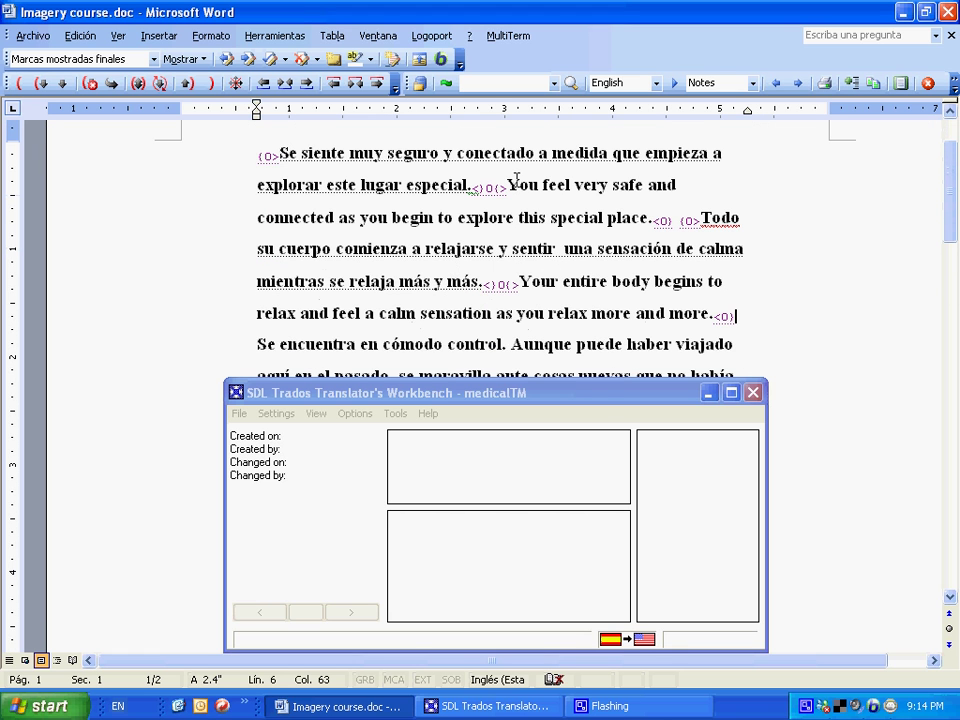
scroll(594, 180, "down", 3)
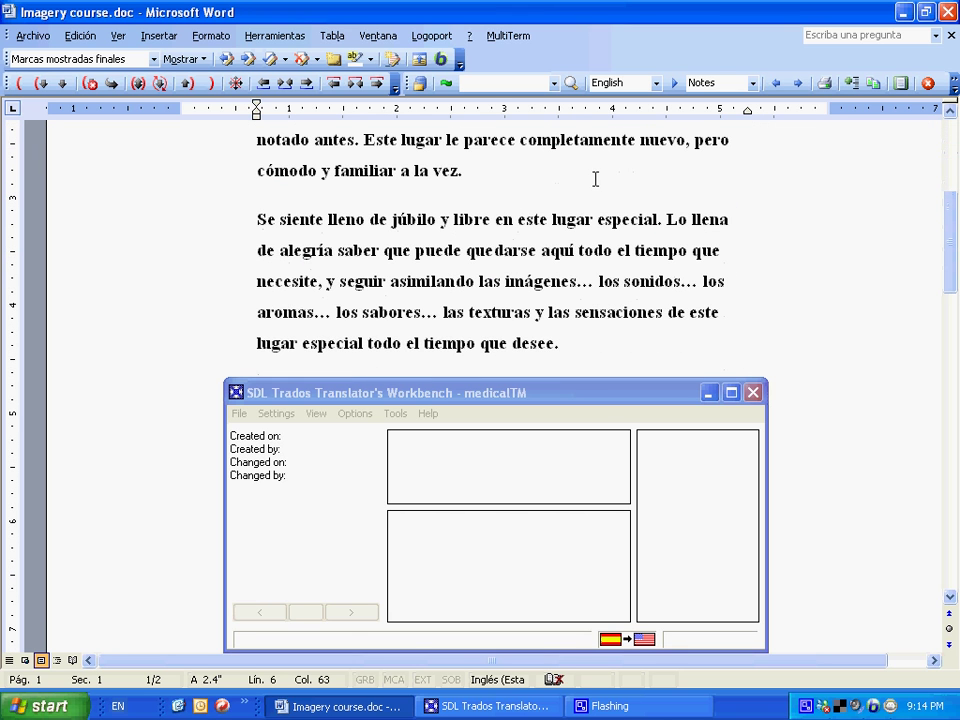
left_click(655, 441)
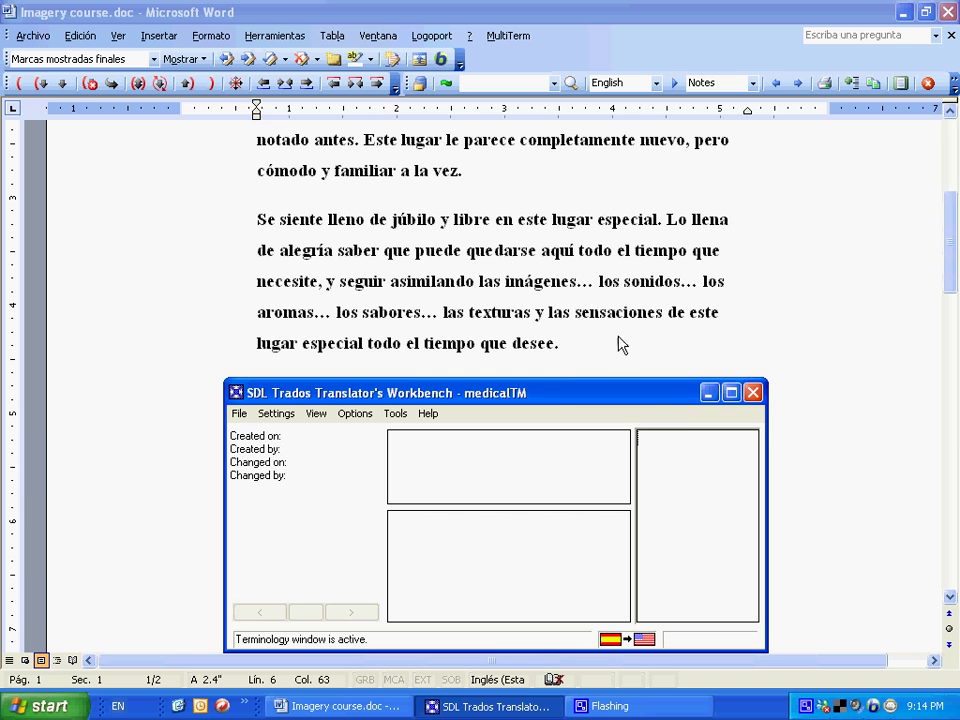
left_click(530, 233)
scroll(590, 222, "up", 6)
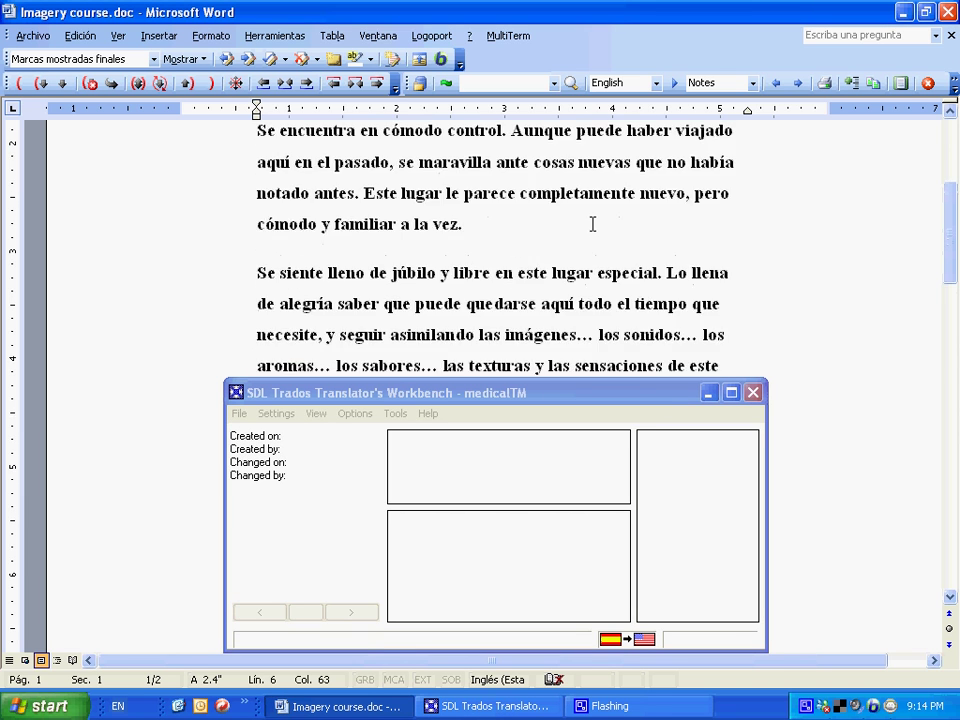
Close Word, dismissing the first save prompt before closing it again.
left_click(948, 12)
left_click(655, 332)
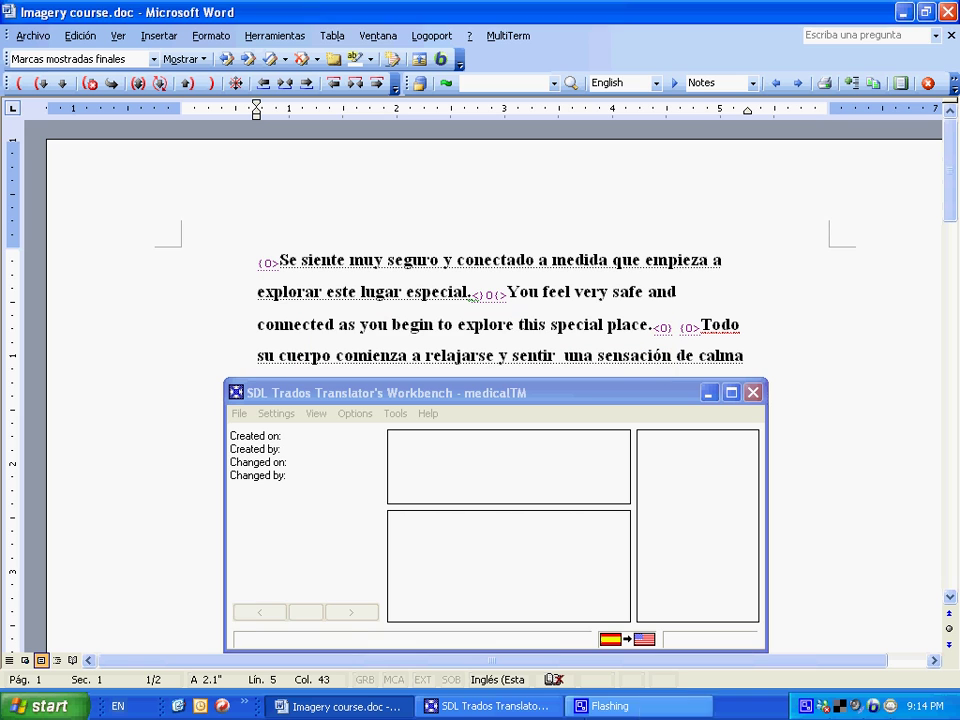
left_click(617, 708)
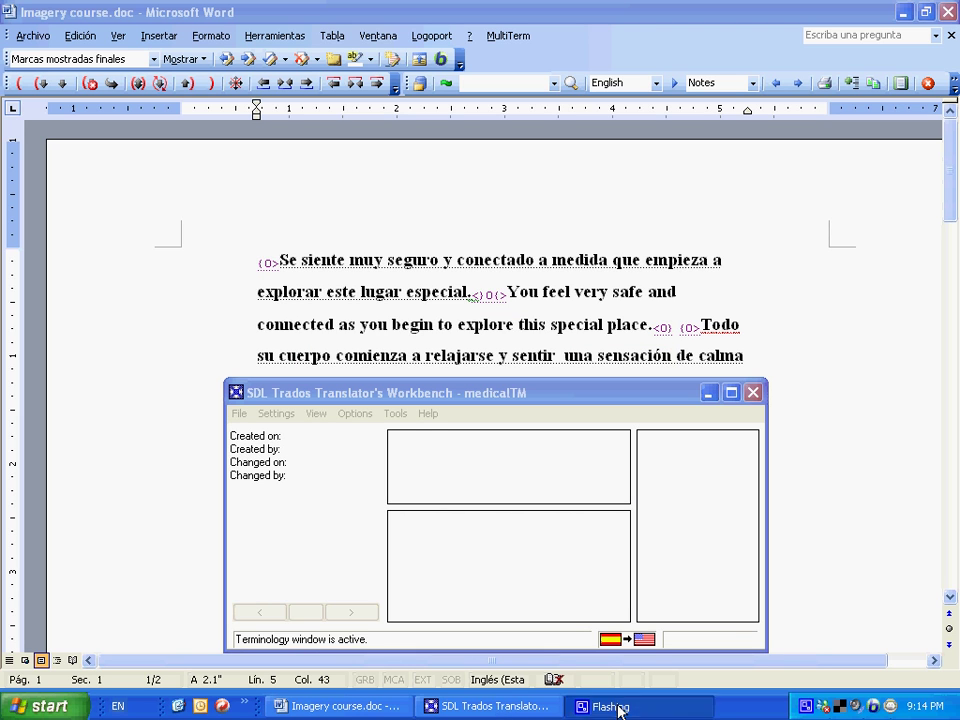
left_click(948, 12)
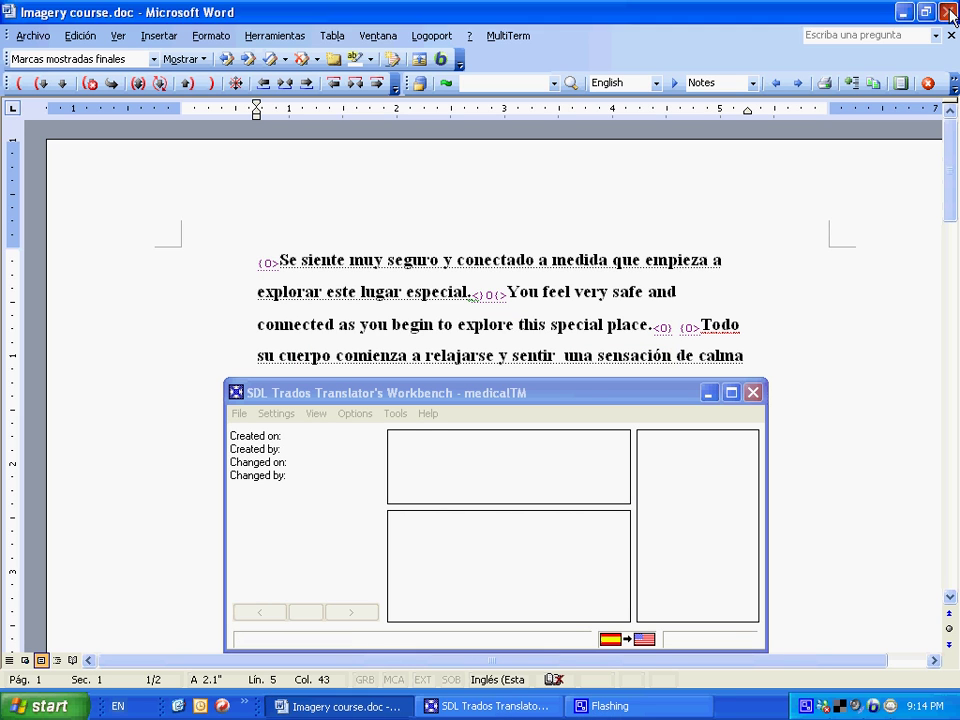
Decline saving changes to the Word document, then close the Trados Translator's Workbench.
left_click_drag(568, 343, 578, 207)
left_click(494, 269)
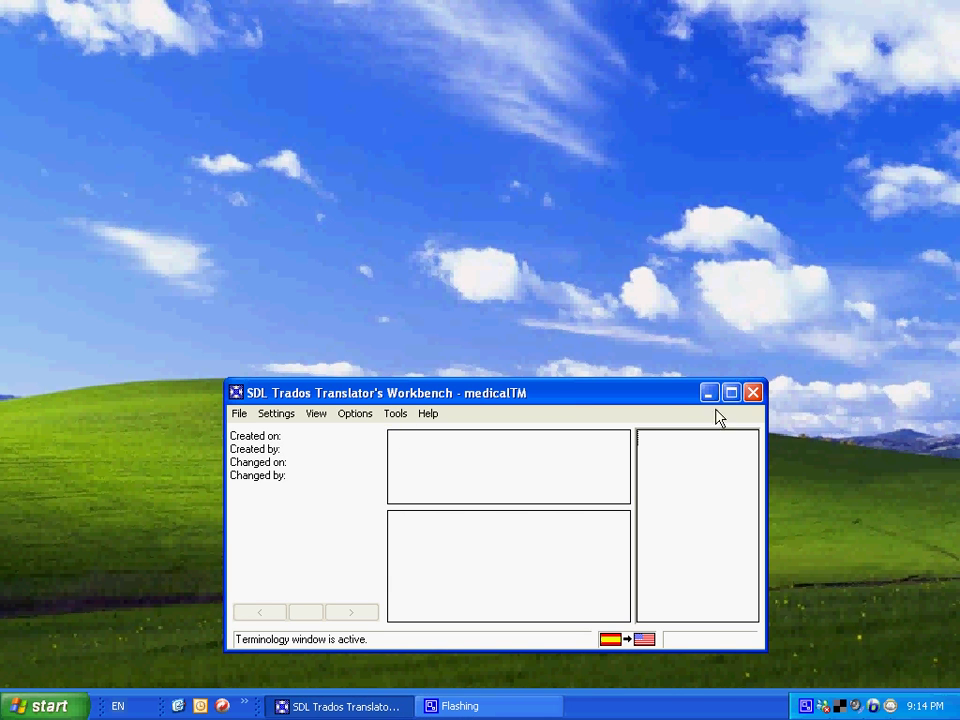
left_click(754, 394)
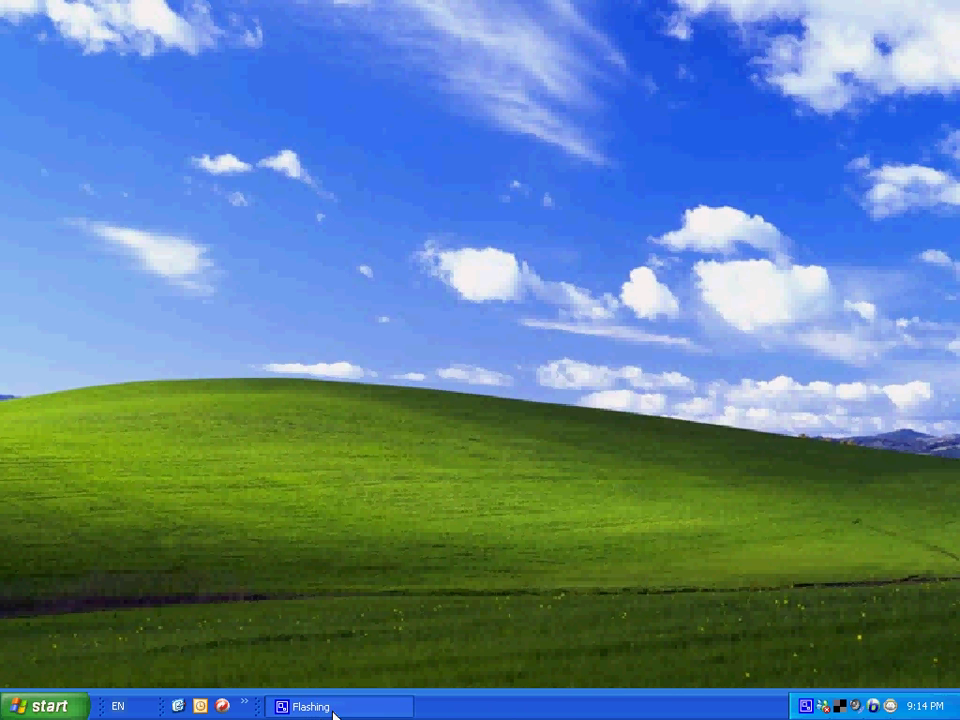